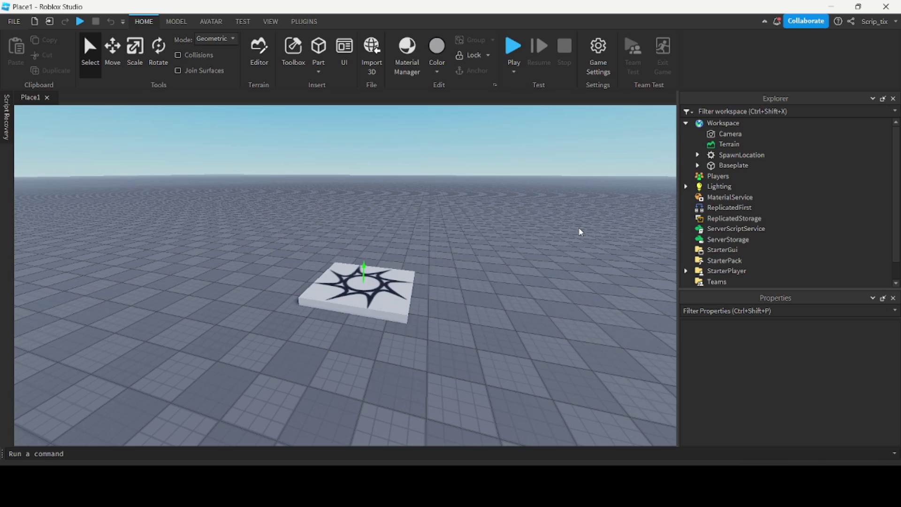
- Generate an R15 masculine Block Avatar rig in the workspace with the Rig Builder
right_click_drag(580, 231, 545, 215)
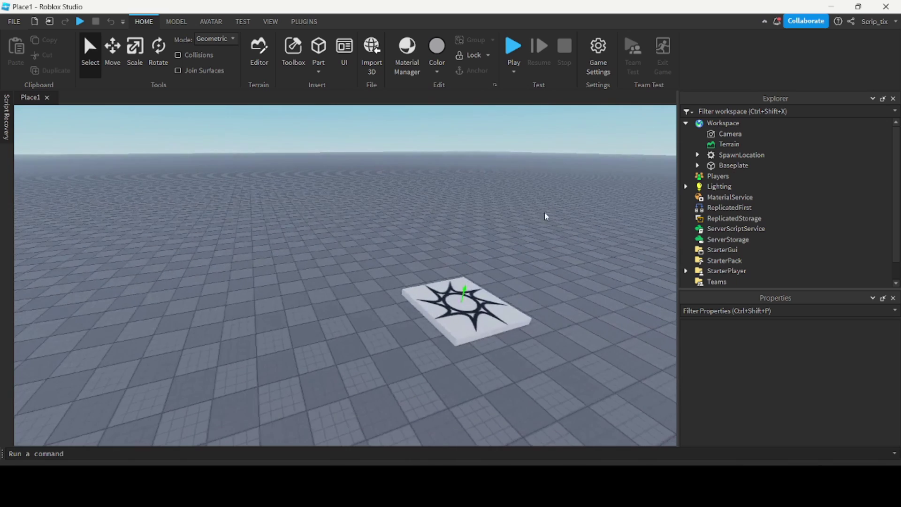
left_click(297, 23)
left_click(243, 22)
left_click(211, 21)
right_click_drag(454, 171, 522, 189)
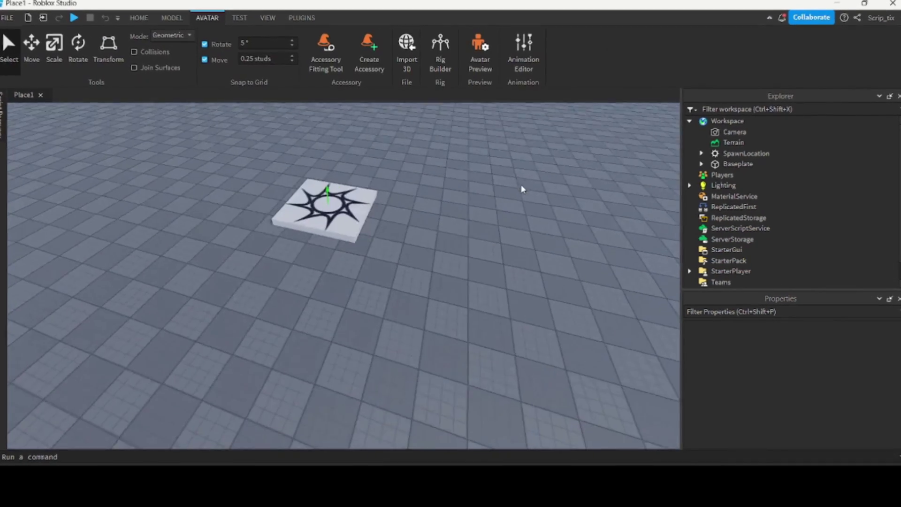
left_click(440, 60)
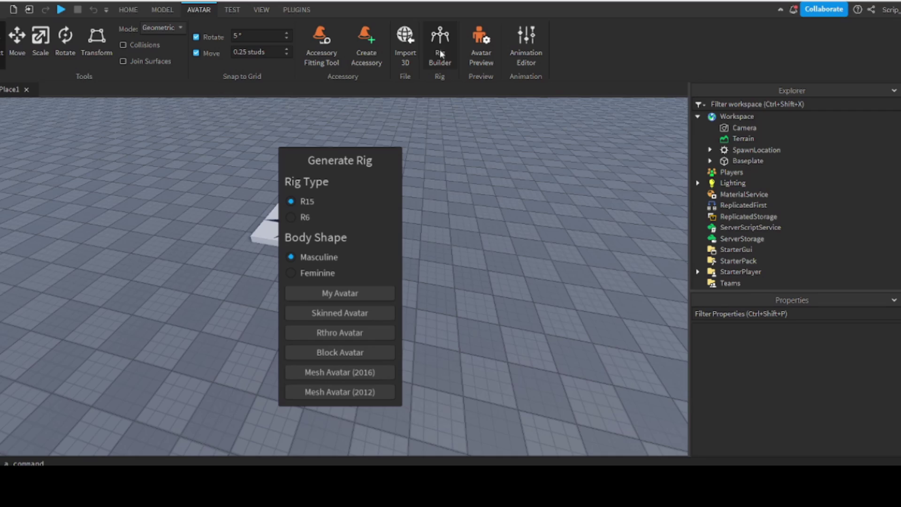
right_click_drag(464, 226, 468, 227)
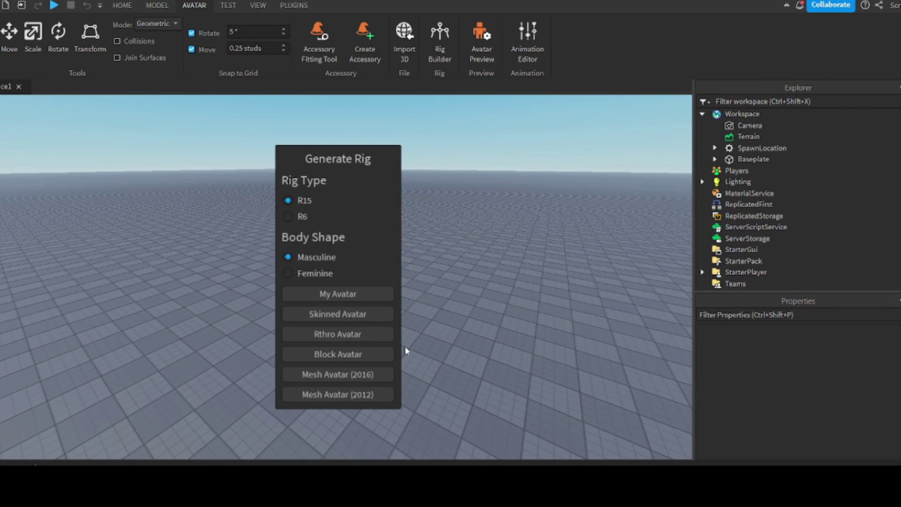
left_click(353, 358)
left_click(438, 368)
right_click_drag(438, 369, 422, 355)
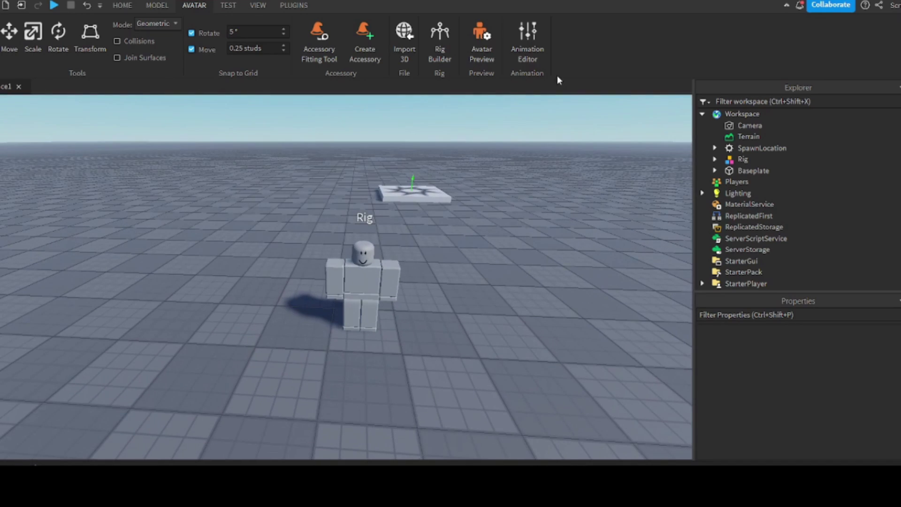
- Open the Animation Editor for the rig and create an animation named AAAA
left_click(529, 39)
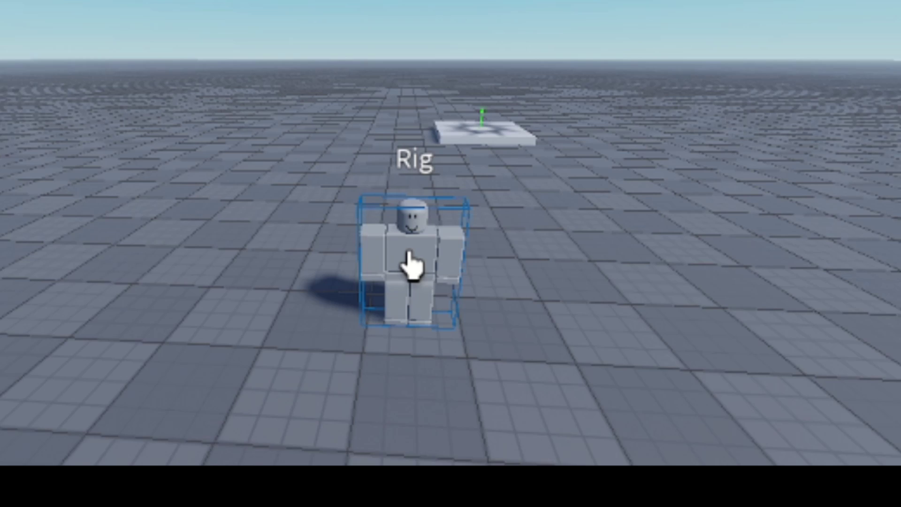
left_click(409, 263)
left_click_drag(382, 380, 278, 377)
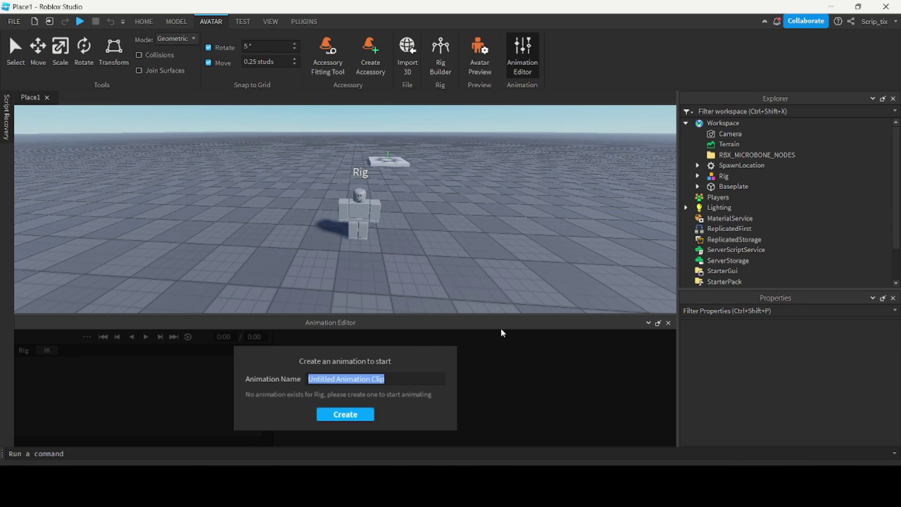
type("AAAA")
left_click(346, 415)
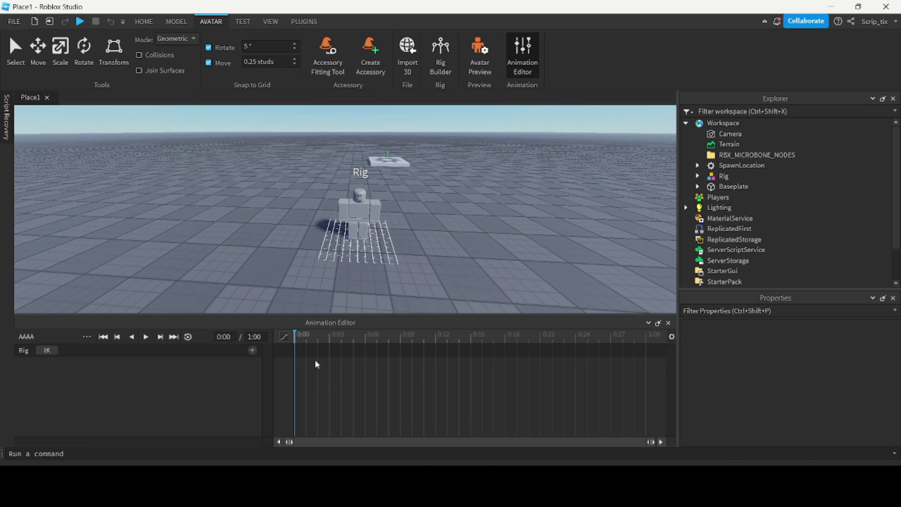
left_click_drag(310, 356, 626, 409)
left_click_drag(611, 335, 299, 347)
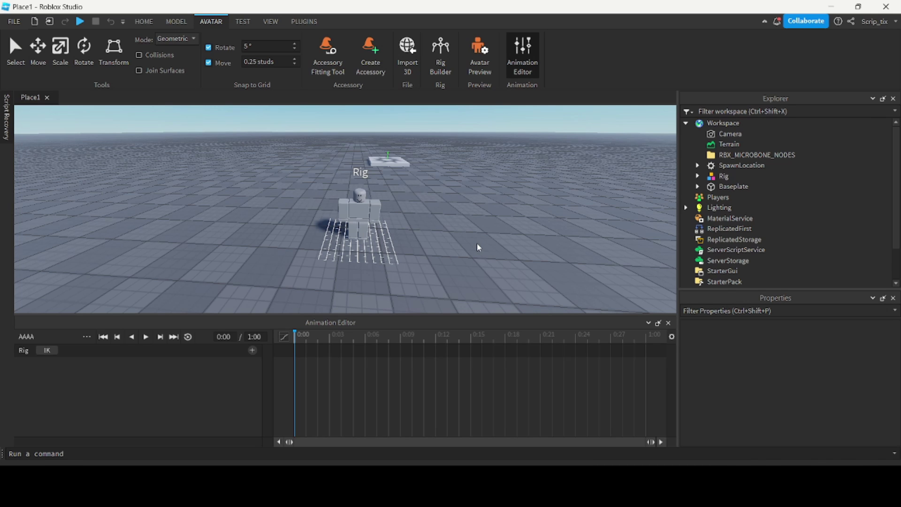
- Set the animation's length to 1:00 and put the playhead at 0:00
scroll(398, 218, "up", 2)
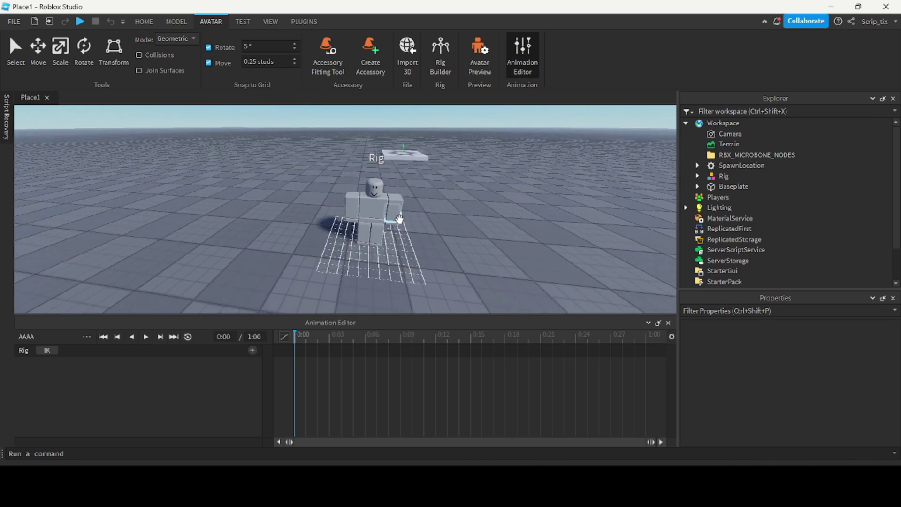
scroll(399, 219, "up", 2)
right_click_drag(398, 220, 398, 221)
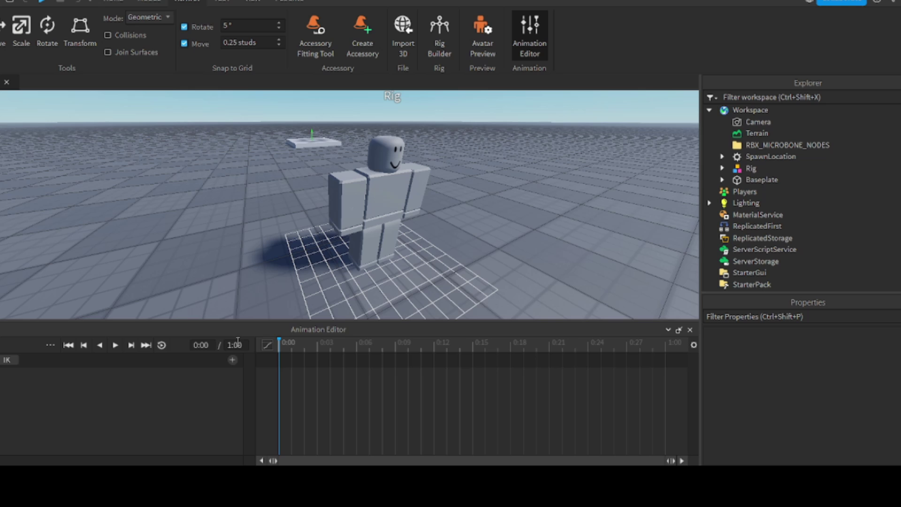
left_click(235, 345)
key("Return")
left_click_drag(462, 352, 298, 340)
left_click(258, 337)
type("1:00")
key("Return")
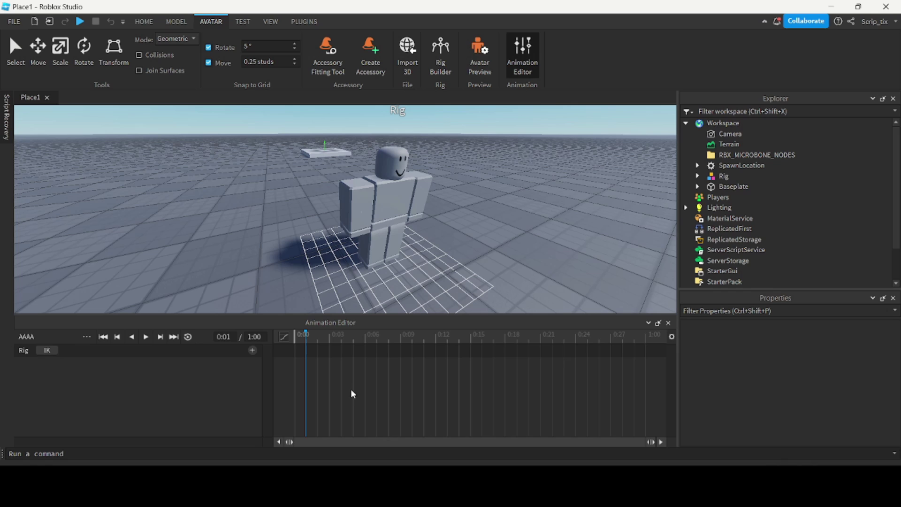
left_click_drag(309, 332, 295, 332)
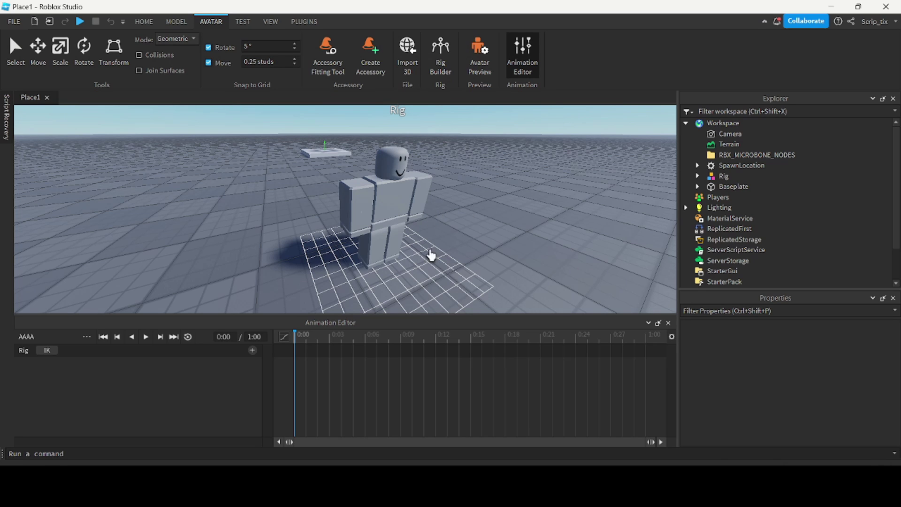
- Record a starting keyframe for the rig's right upper arm at 0:00 in its resting pose
left_click(354, 204)
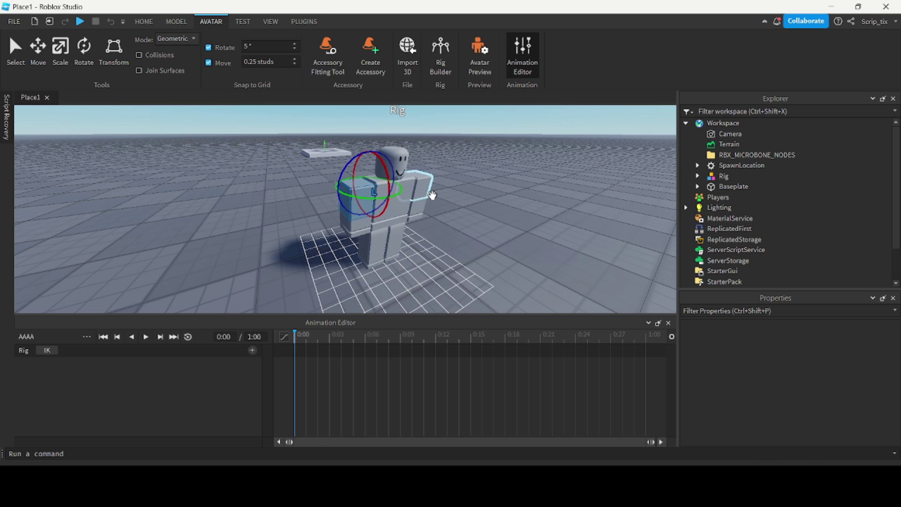
key("w")
right_click_drag(411, 250, 415, 150)
key("a")
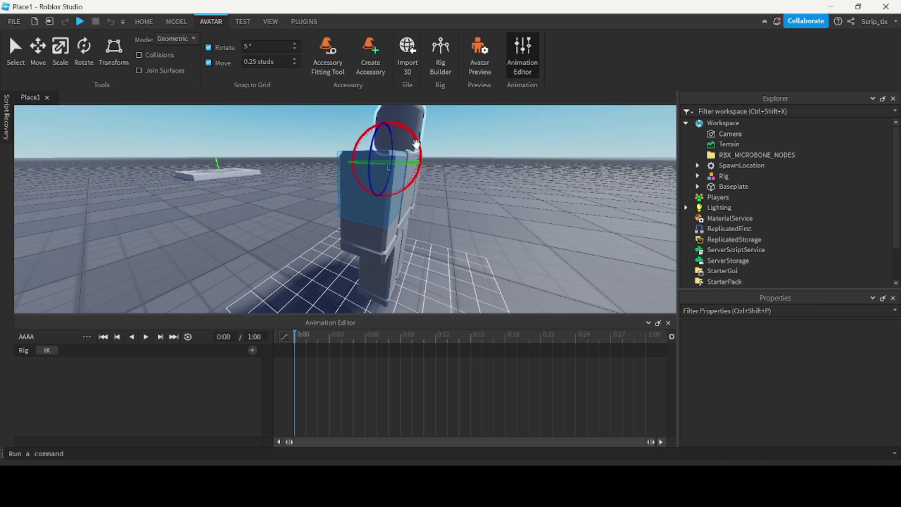
left_click_drag(417, 143, 417, 143)
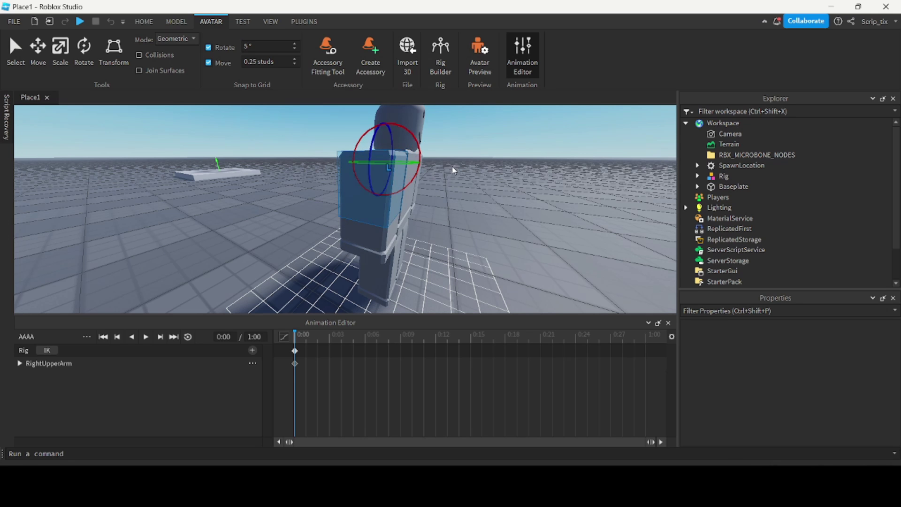
- Record a starting keyframe for the rig's left upper arm at 0:00 in its resting pose
right_click_drag(452, 167, 437, 175)
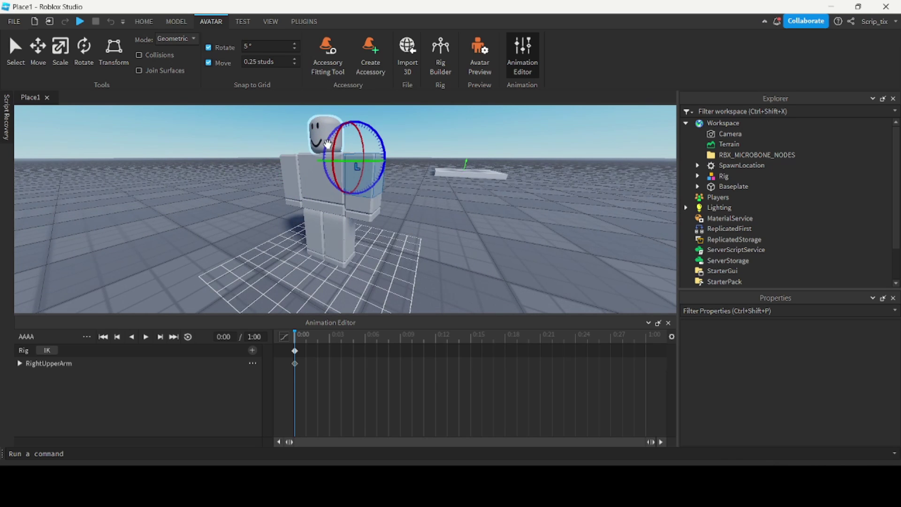
right_click_drag(358, 166, 369, 167)
left_click_drag(368, 167, 369, 168)
right_click_drag(369, 167, 451, 221)
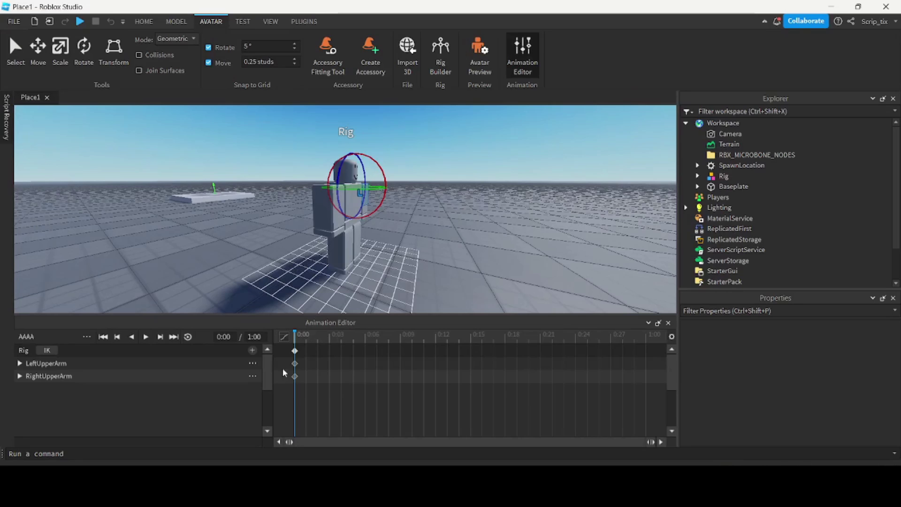
left_click(295, 364)
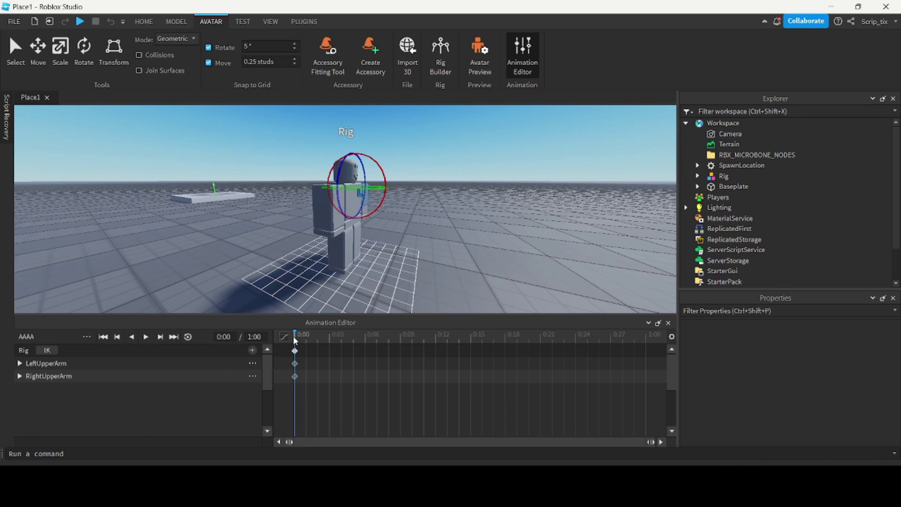
- Add a Head track to the animation and insert a keyframe for it at 0:00
right_click_drag(369, 239, 335, 257)
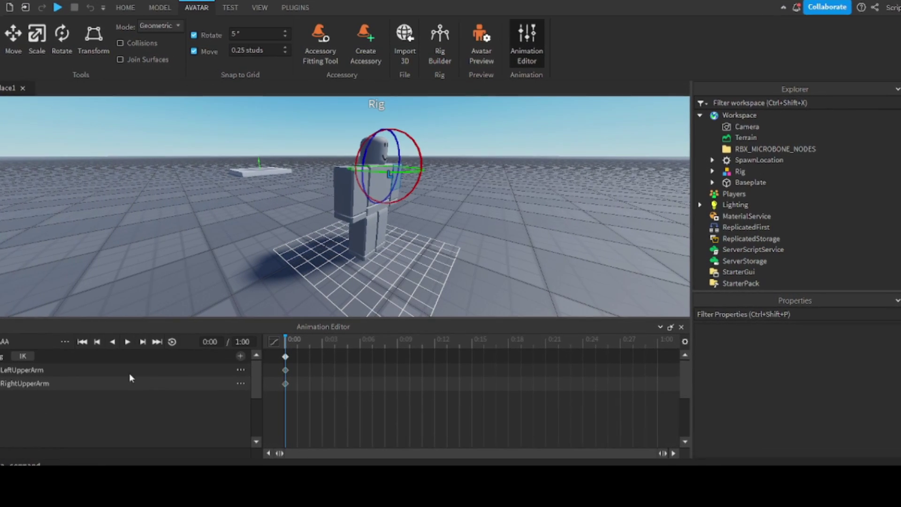
left_click(233, 361)
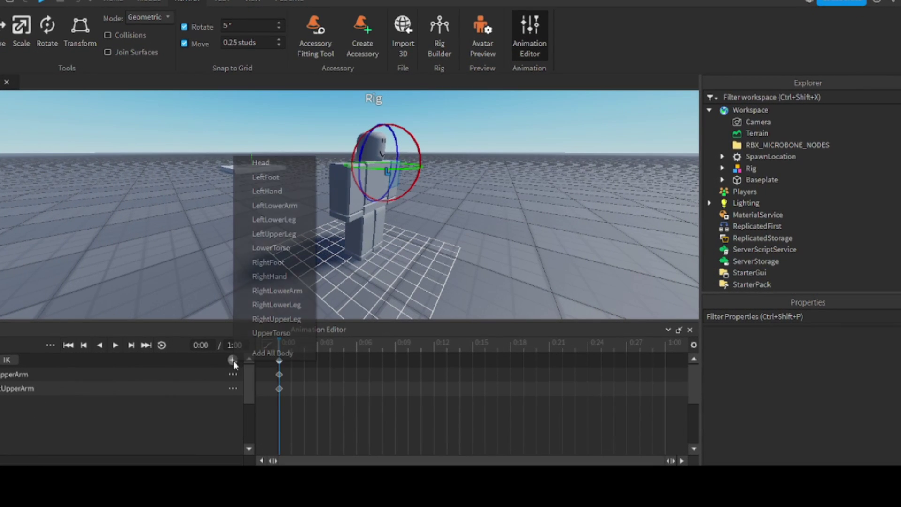
left_click(263, 163)
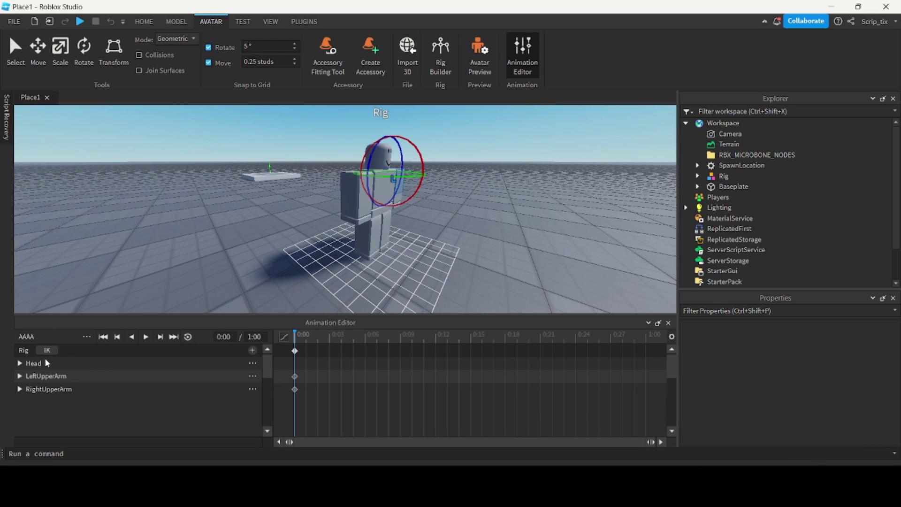
left_click(47, 362)
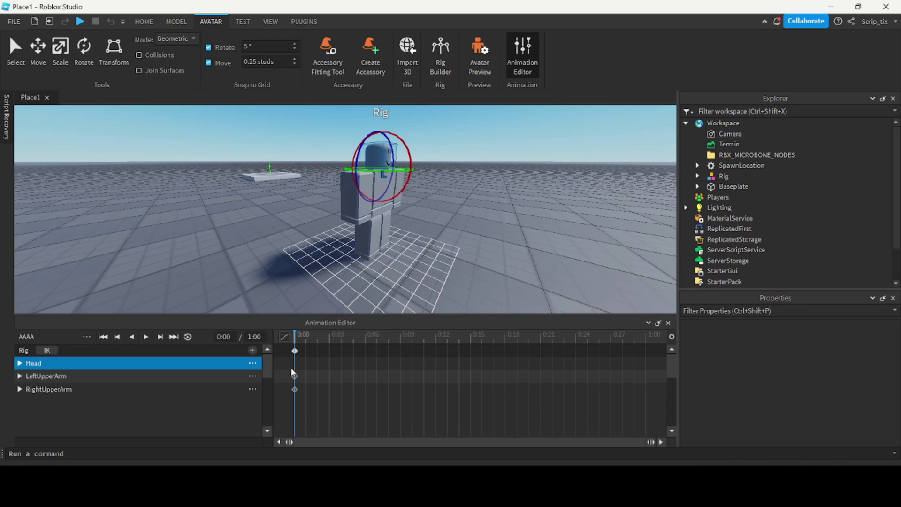
right_click(294, 362)
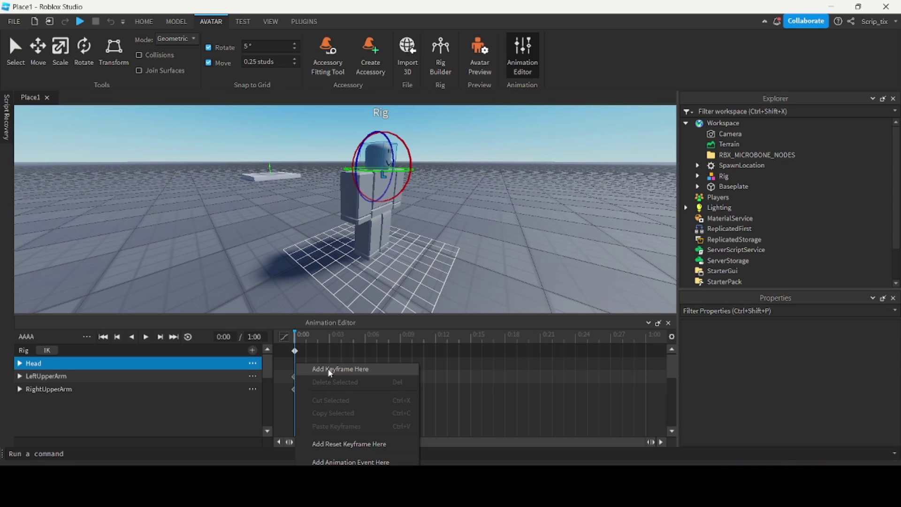
left_click(327, 370)
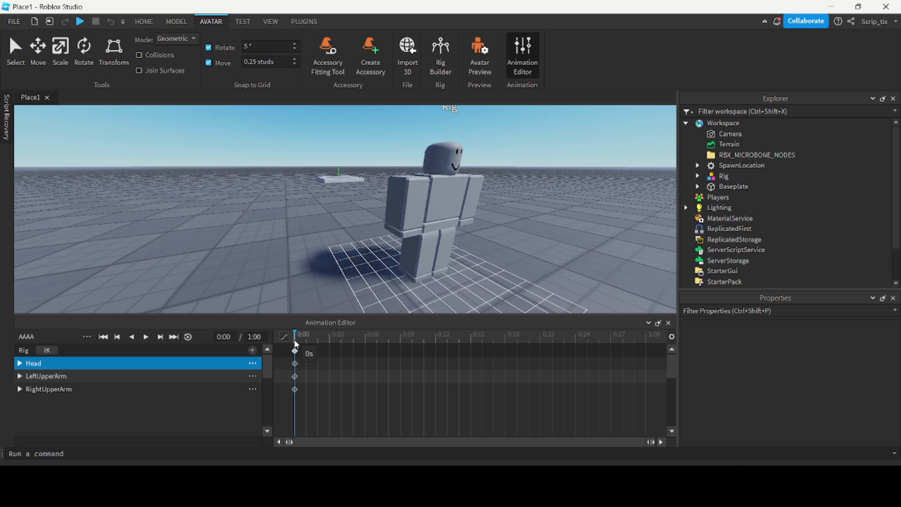
- At 0:06, rotate the right and left upper arms forward until both point roughly horizontally ahead of the rig
left_click_drag(309, 339, 361, 340)
left_click(418, 192)
key("a")
right_click_drag(610, 264, 610, 263)
key("w")
key("s")
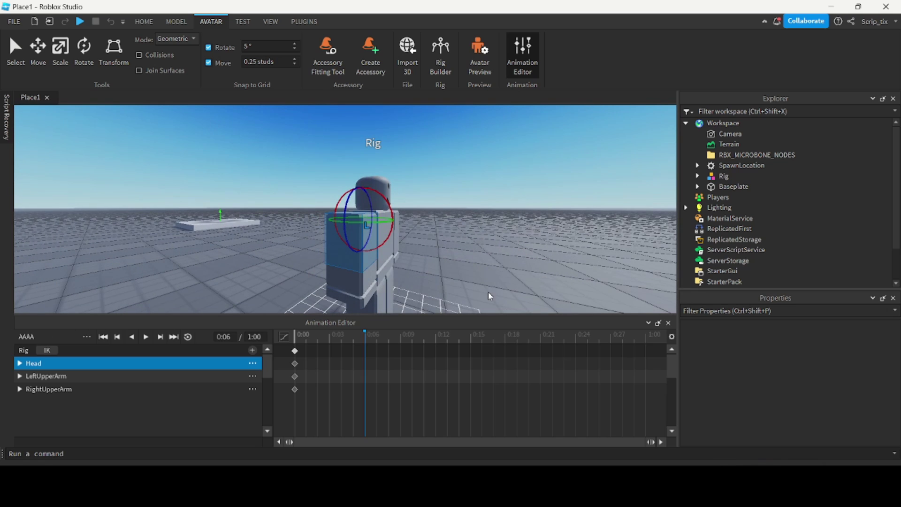
left_click_drag(391, 207, 347, 182)
right_click_drag(348, 181, 348, 204)
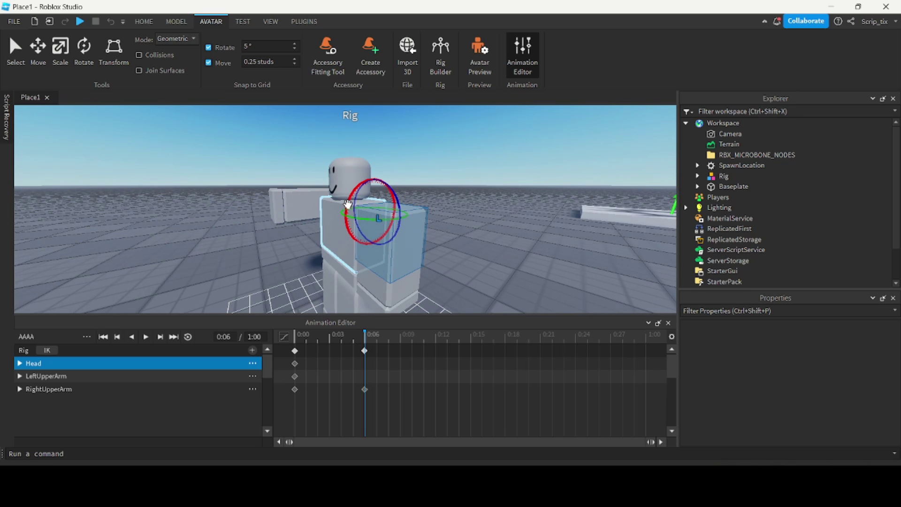
left_click_drag(348, 204, 356, 263)
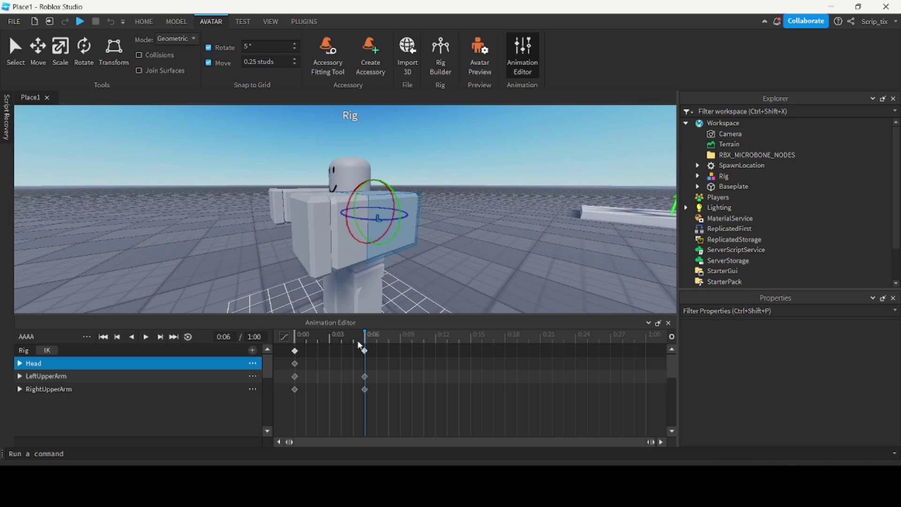
- Play the animation to preview the arms rising from rest to the forward pose
left_click(149, 340)
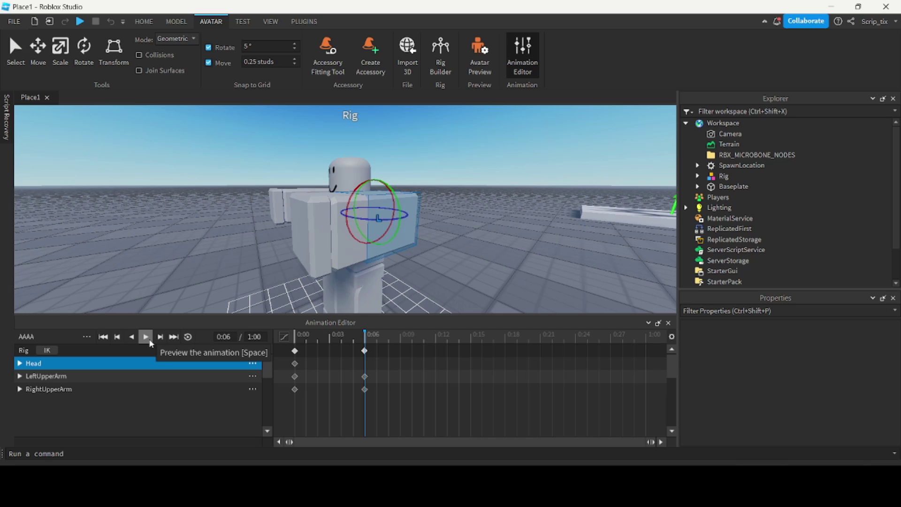
left_click(150, 339)
left_click(146, 337)
left_click(146, 337)
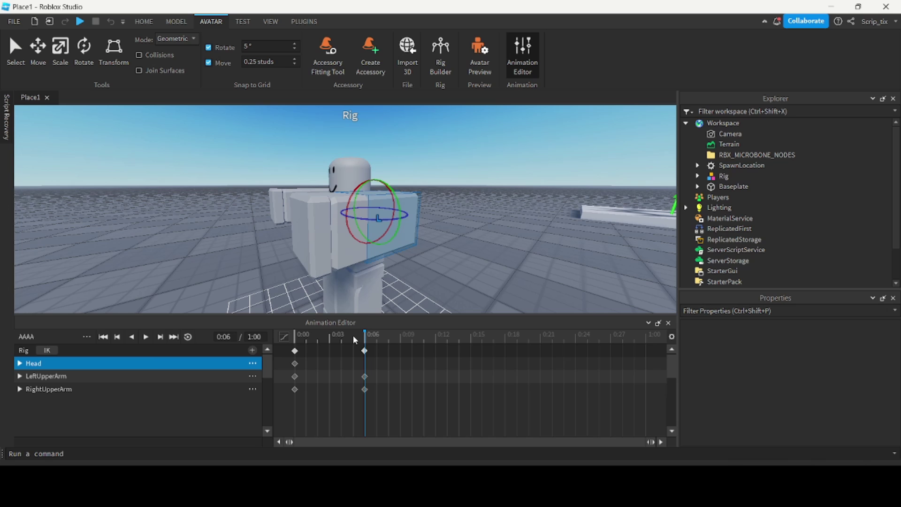
- At 0:12, rotate the left and right upper arms up until both point overhead, and preview the animation
left_click_drag(365, 337, 437, 340)
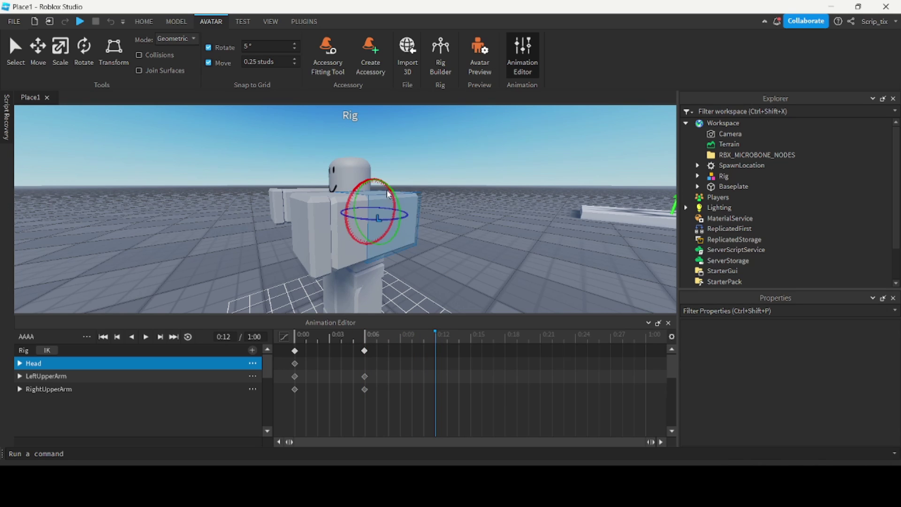
left_click_drag(395, 224, 399, 171)
right_click_drag(446, 216, 446, 216)
left_click(339, 208)
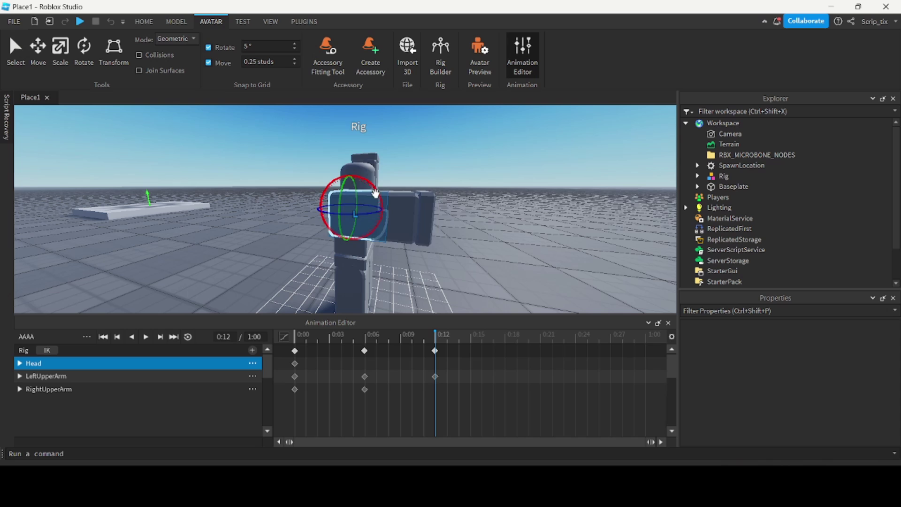
left_click_drag(321, 209, 324, 172)
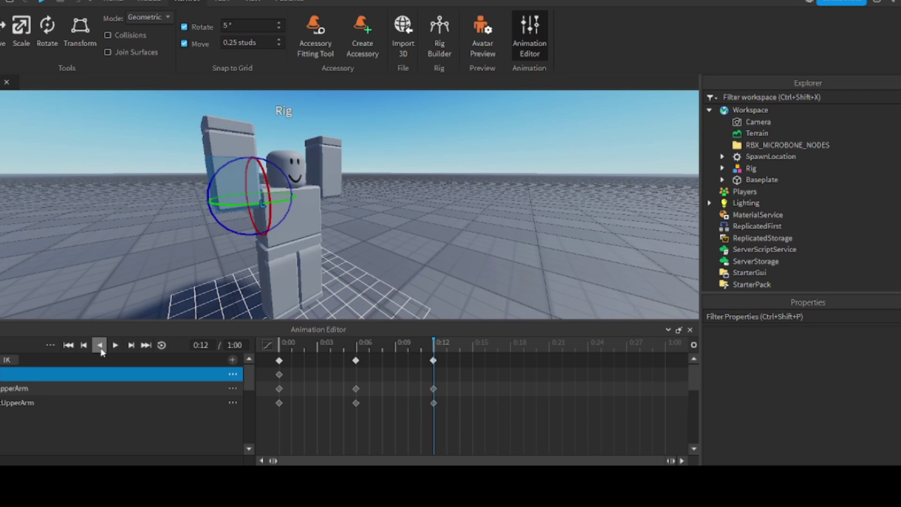
left_click(115, 346)
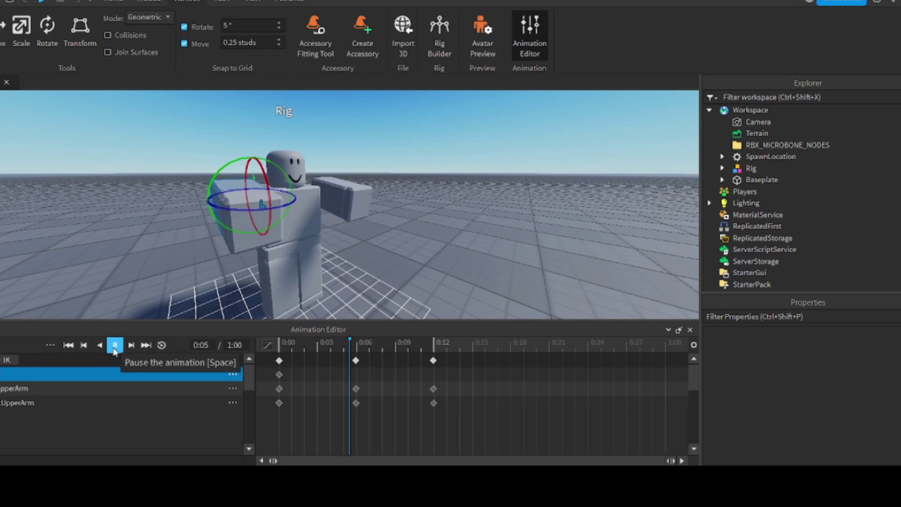
left_click(115, 347)
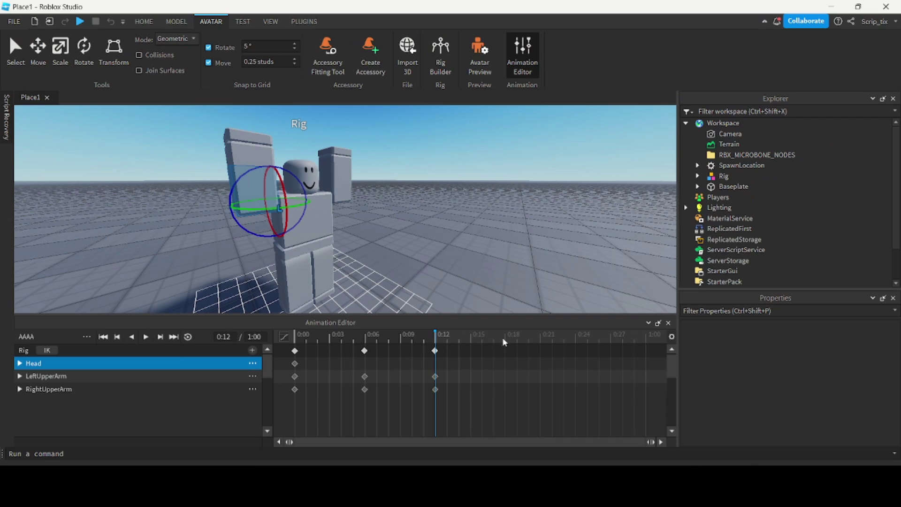
- At 0:18, rotate the right and left upper arms down from overhead until both point roughly horizontally ahead of the rig
left_click(510, 345)
scroll(347, 235, "up", 5)
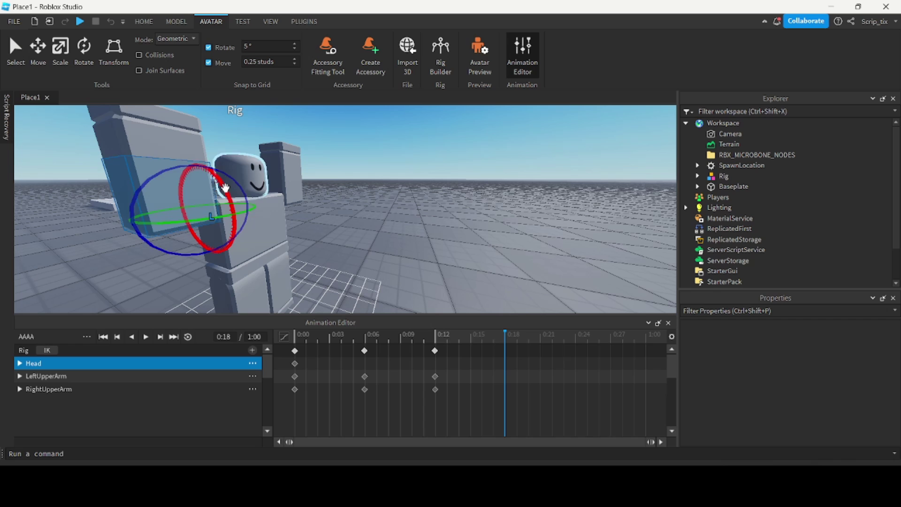
left_click_drag(225, 188, 228, 250)
left_click(295, 188)
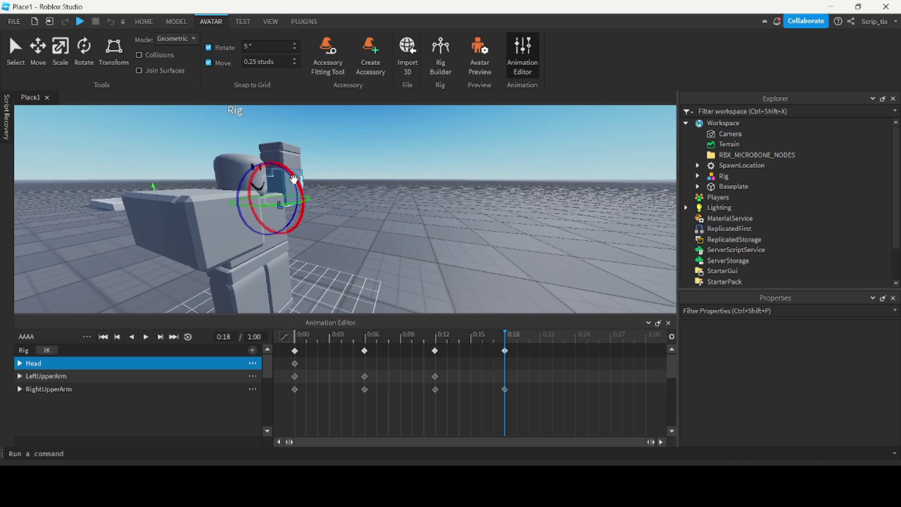
left_click_drag(294, 179, 643, 361)
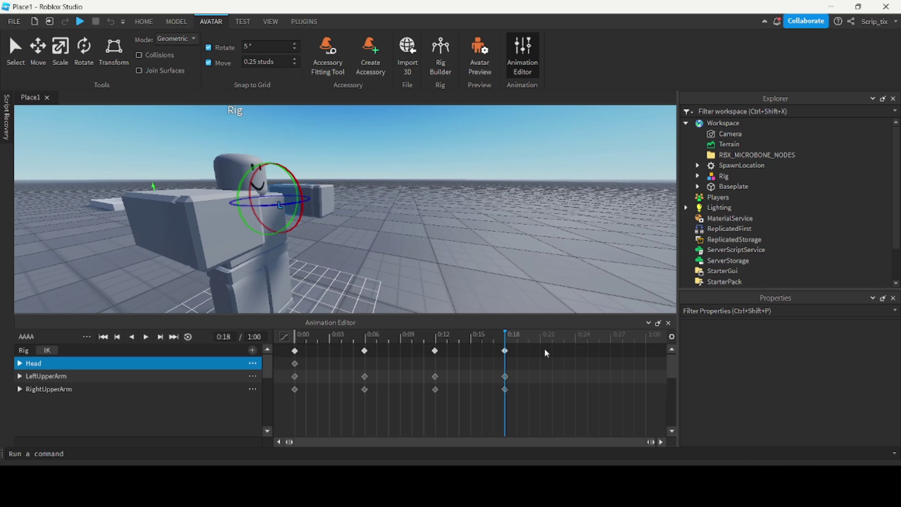
- Copy the 0:00 keyframes of all tracks and paste them at 0:24
left_click(295, 351)
left_click(301, 337)
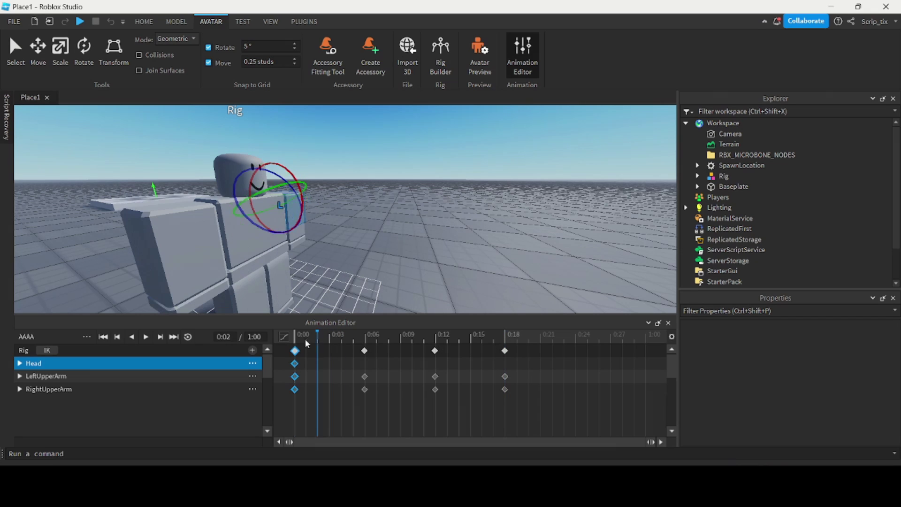
right_click(295, 377)
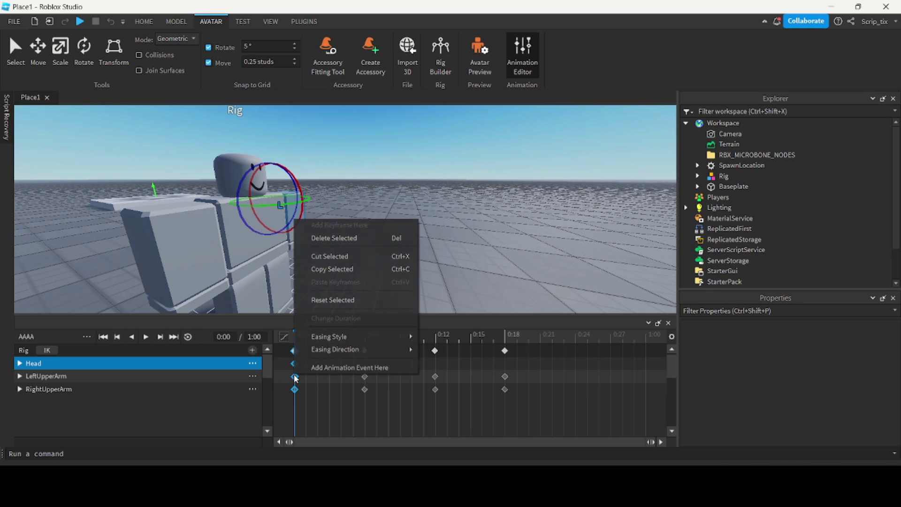
left_click(333, 269)
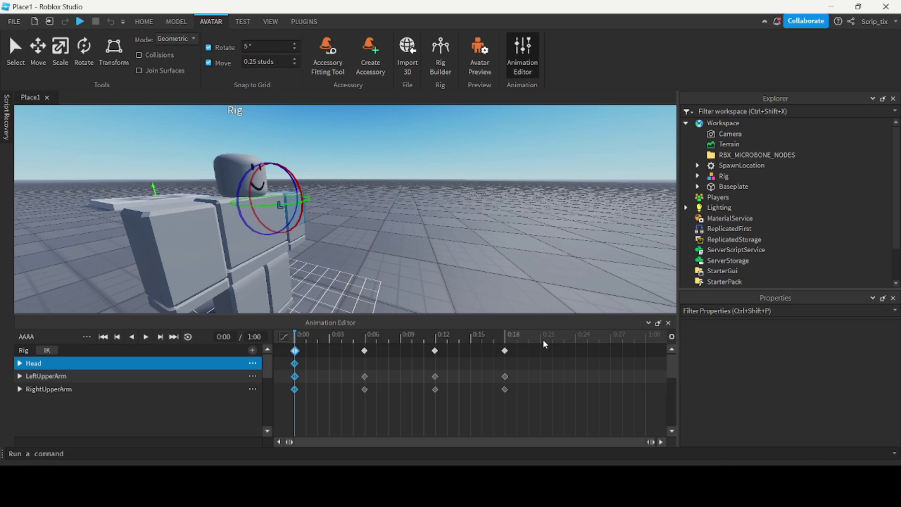
mouse_move(553, 336)
left_mouse_down()
mouse_move(534, 336)
mouse_move(571, 337)
left_mouse_up()
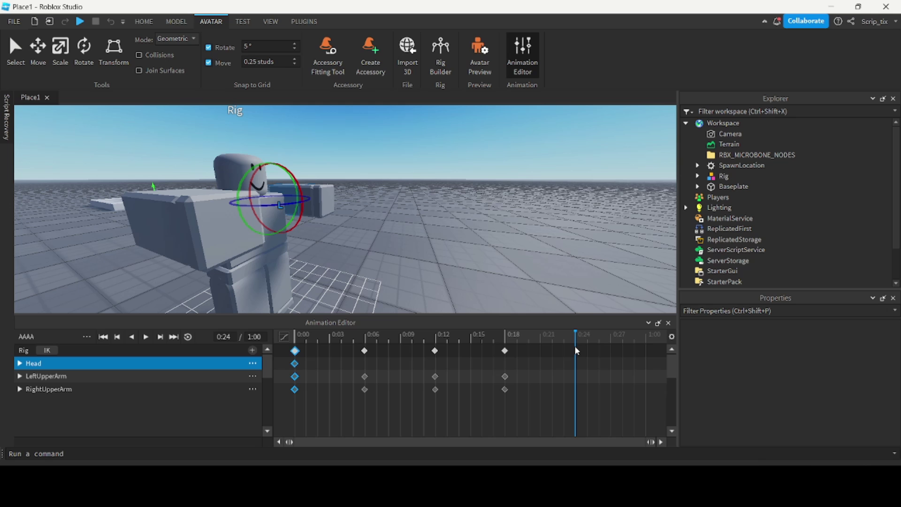
right_click(576, 350)
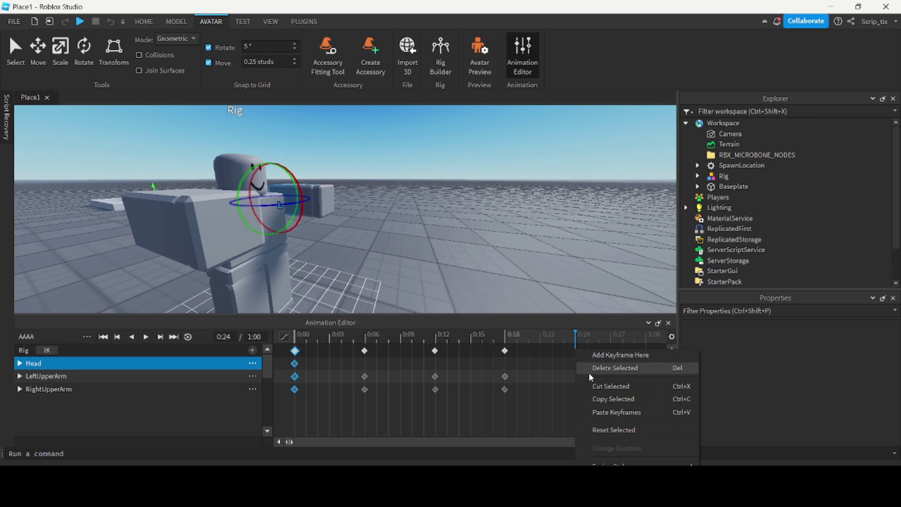
left_click(601, 413)
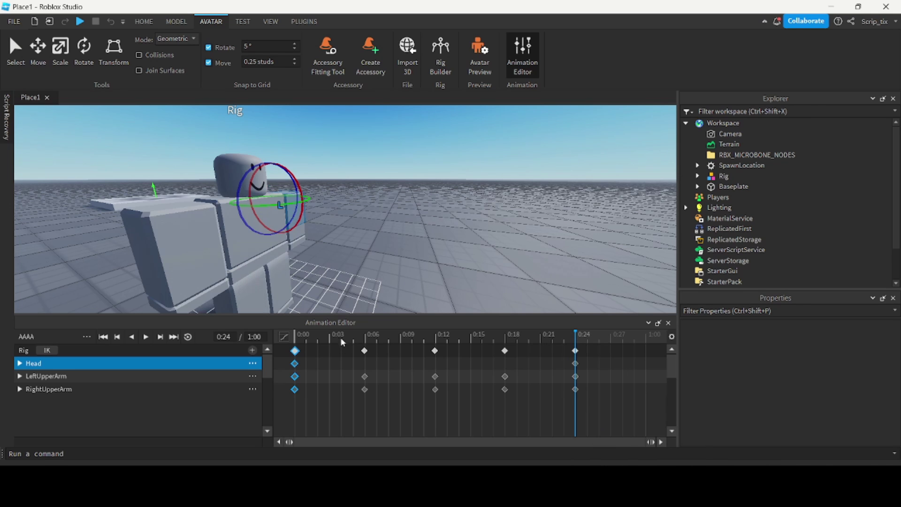
- Play the animation from the start to preview the full arm movement from the front
left_click(105, 339)
left_click(146, 337)
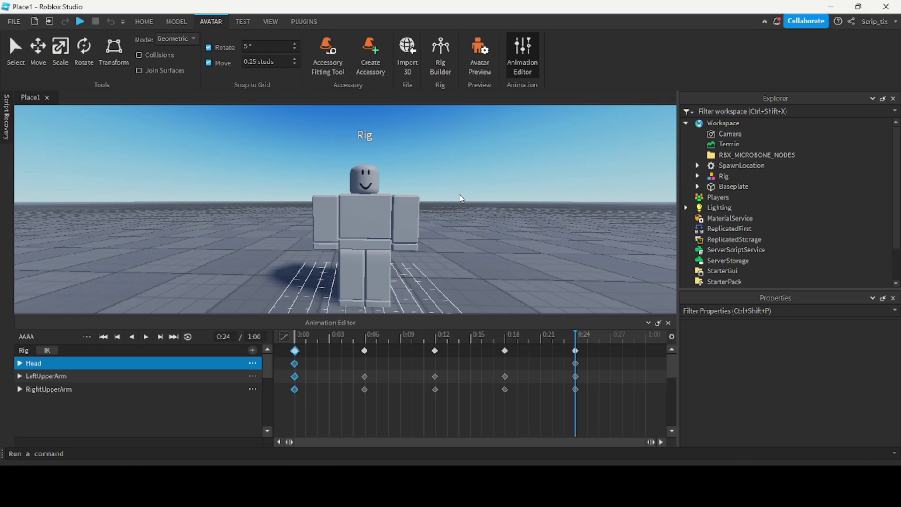
right_click_drag(460, 197, 485, 183)
scroll(485, 184, "down", 3)
scroll(488, 186, "up", 2)
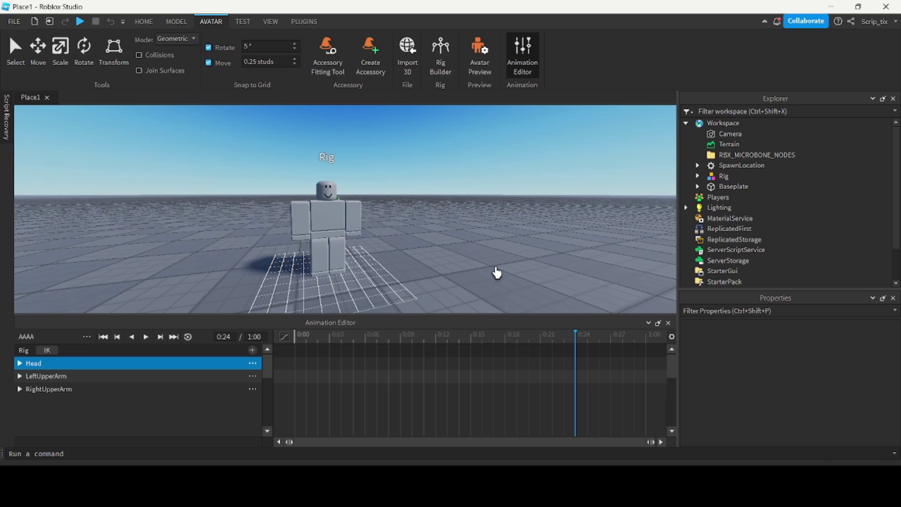
key("a")
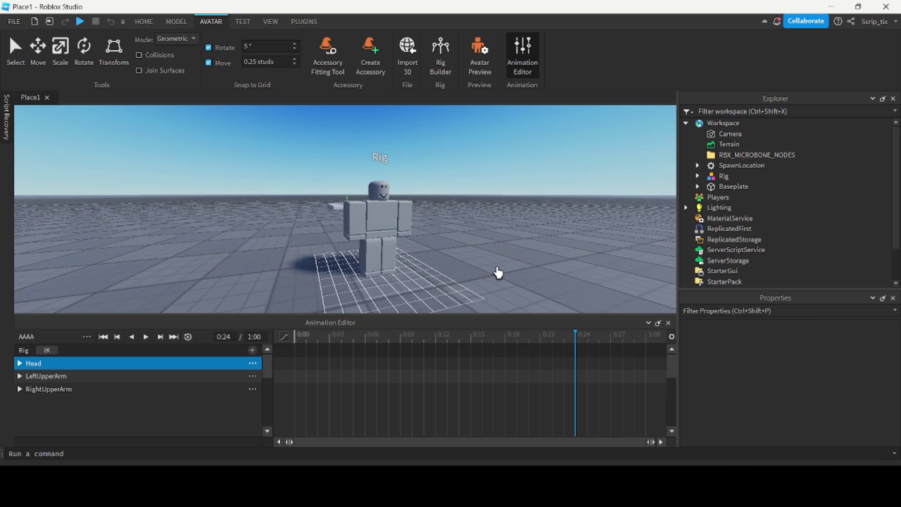
key("w")
key("e")
scroll(499, 268, "down", 3)
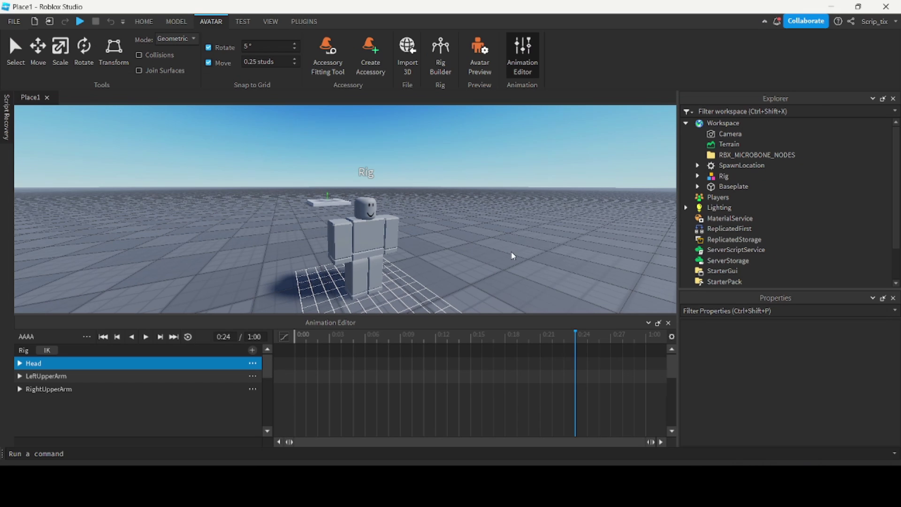
right_click_drag(517, 251, 525, 259)
scroll(518, 252, "up", 2)
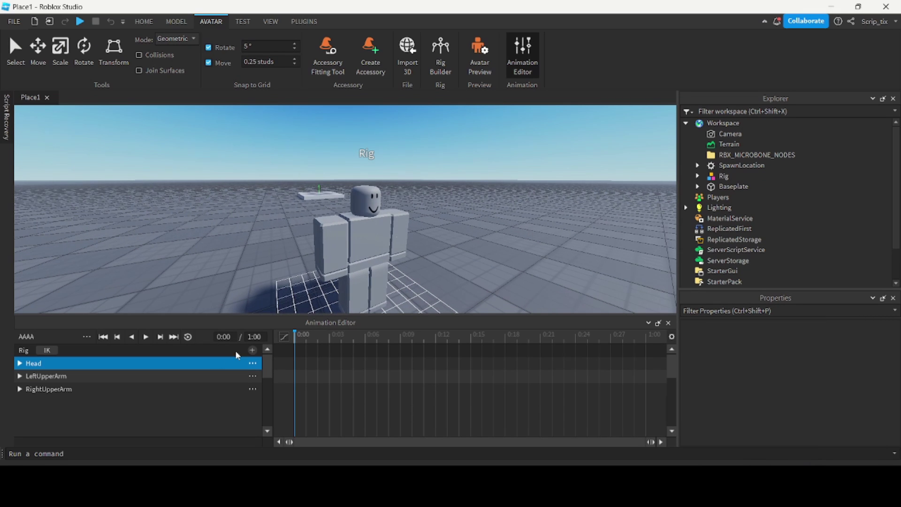
- Add a LowerTorso track to the animation and insert a keyframe for it at 0:00
left_click(252, 350)
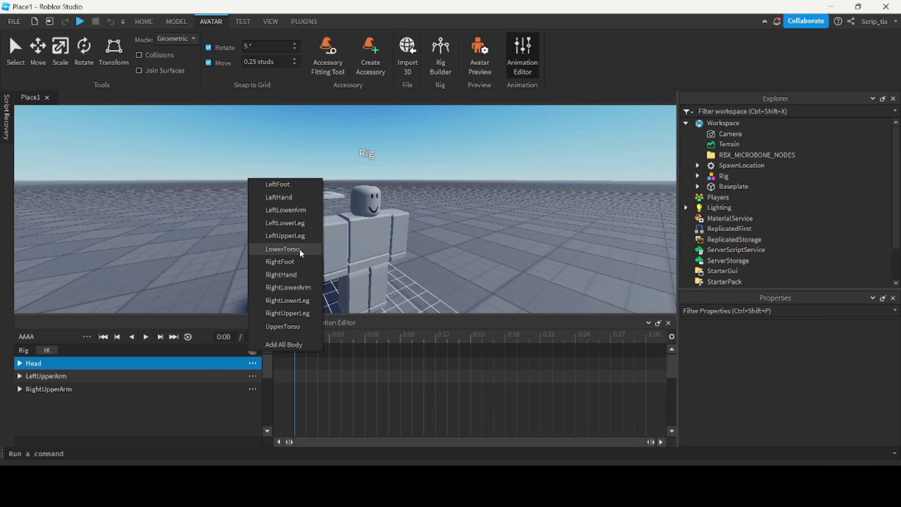
left_click(283, 248)
left_click(91, 366)
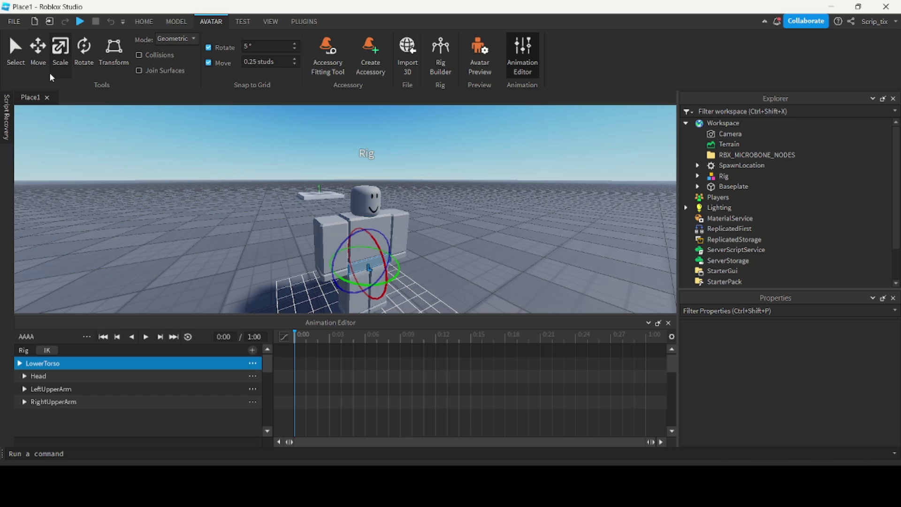
right_click(294, 359)
left_click(334, 365)
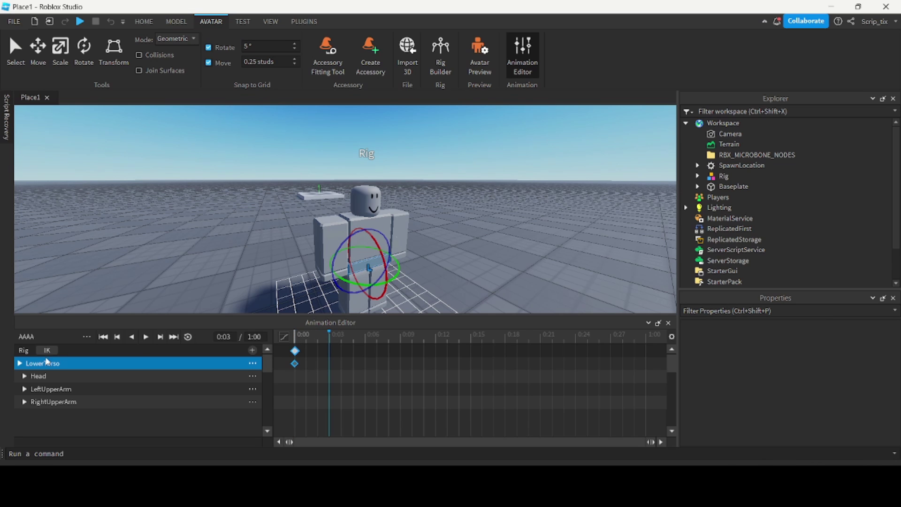
- At 0:03, move the lower torso straight up so the rig is high above the ground, and shift that keyframe to 0:09
left_click(48, 65)
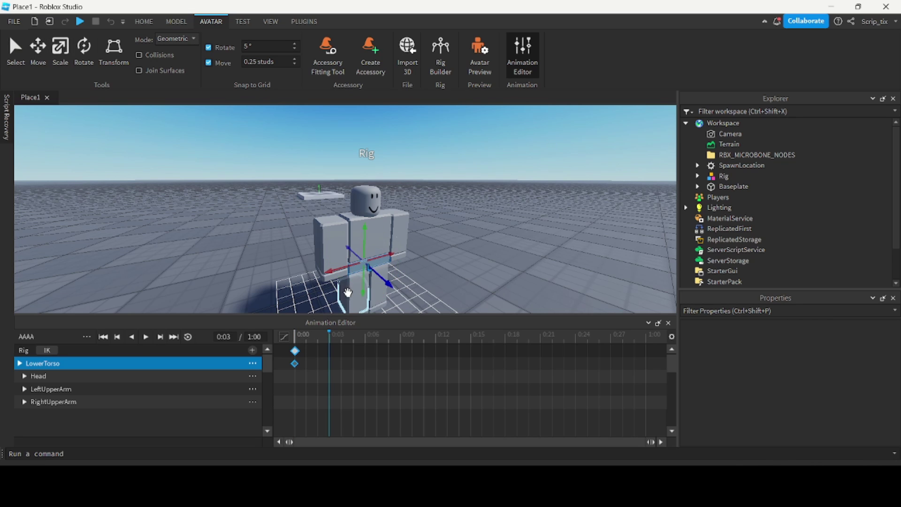
left_click_drag(362, 290, 353, 111)
mouse_move(407, 185)
right_mouse_down()
mouse_move(408, 154)
mouse_move(410, 189)
right_mouse_up()
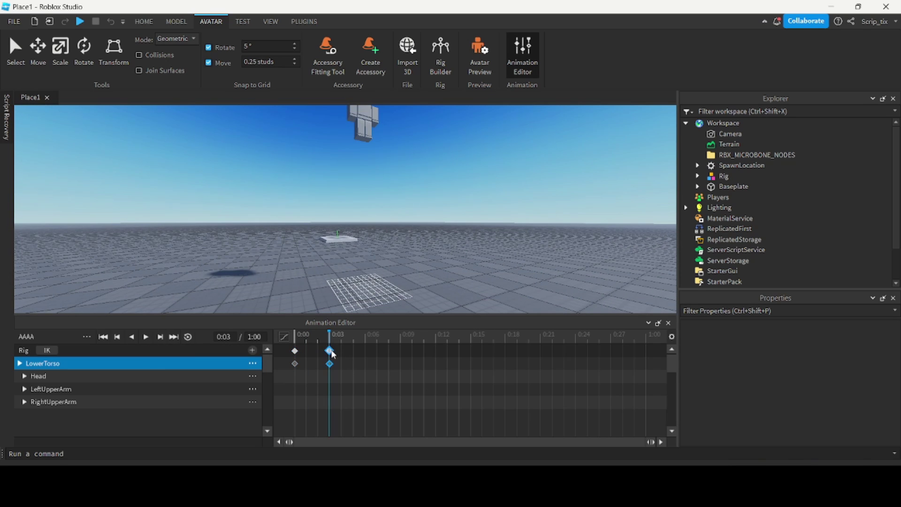
left_click_drag(331, 354, 399, 359)
- Play the animation from 0:00 to preview the rig rising into the air
left_click(292, 340)
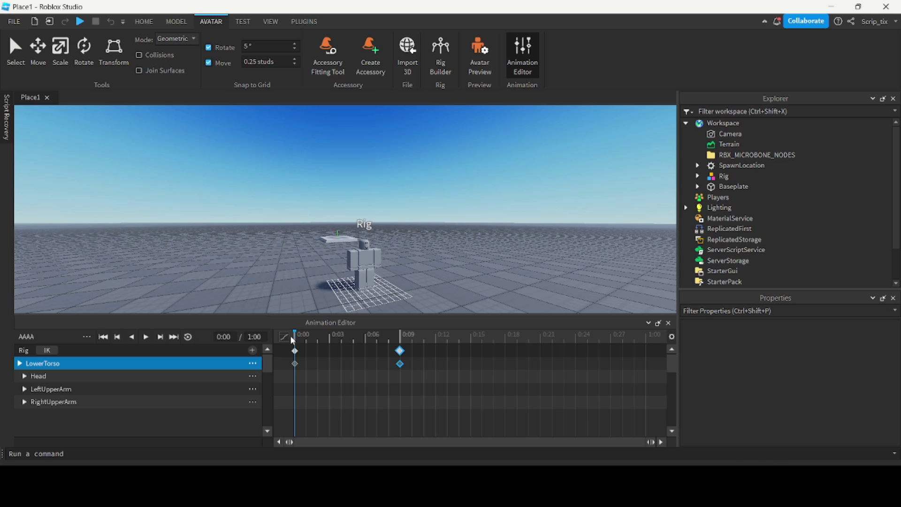
left_click(148, 340)
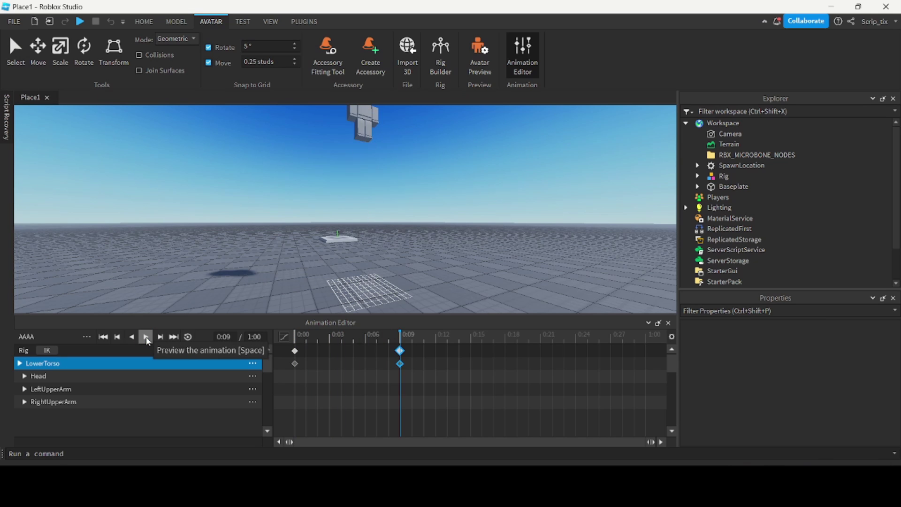
left_click(187, 337)
- At 0:03, move the lower torso down until the rig sits back at ground level
left_click(298, 336)
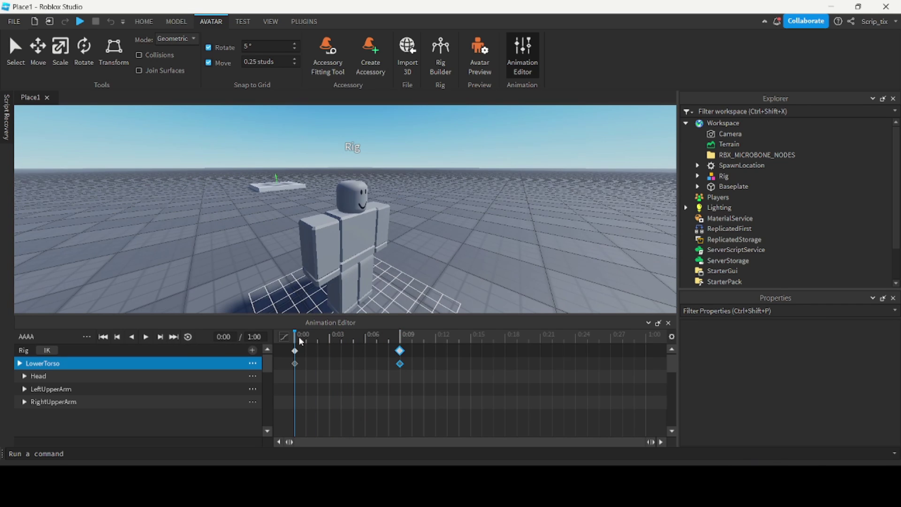
left_click(327, 337)
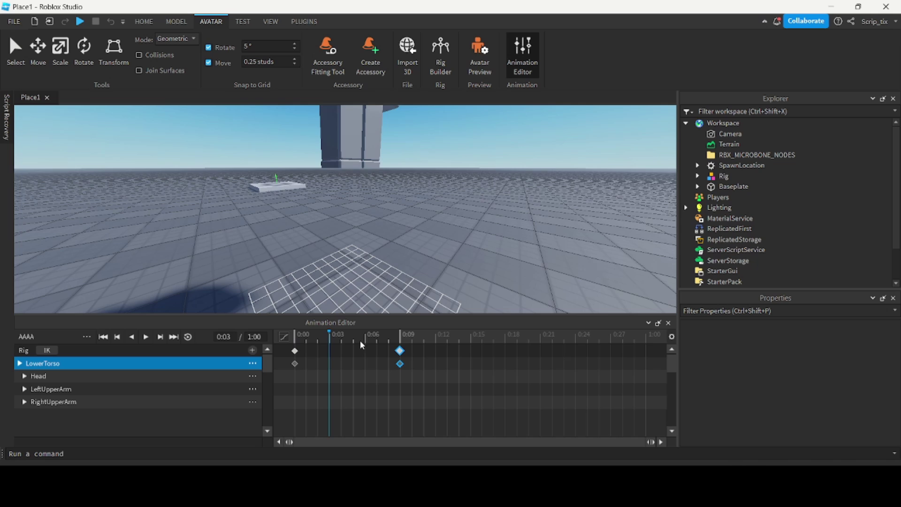
left_click_drag(350, 197, 350, 292)
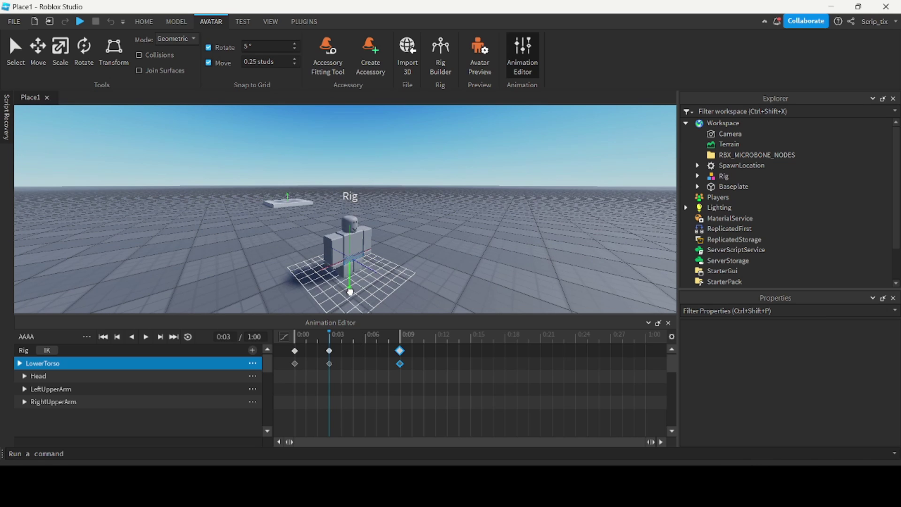
- At 0:03, rotate the right and left upper arms away from their resting position beside the torso
right_click_drag(375, 238, 303, 183)
left_click(303, 183)
key("r")
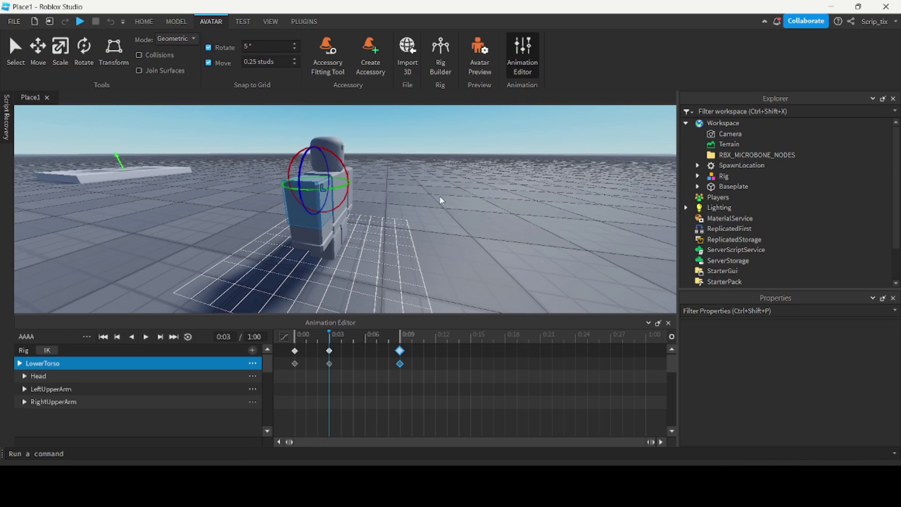
left_click_drag(337, 155, 372, 198)
right_click_drag(372, 199, 440, 210)
left_click(441, 210)
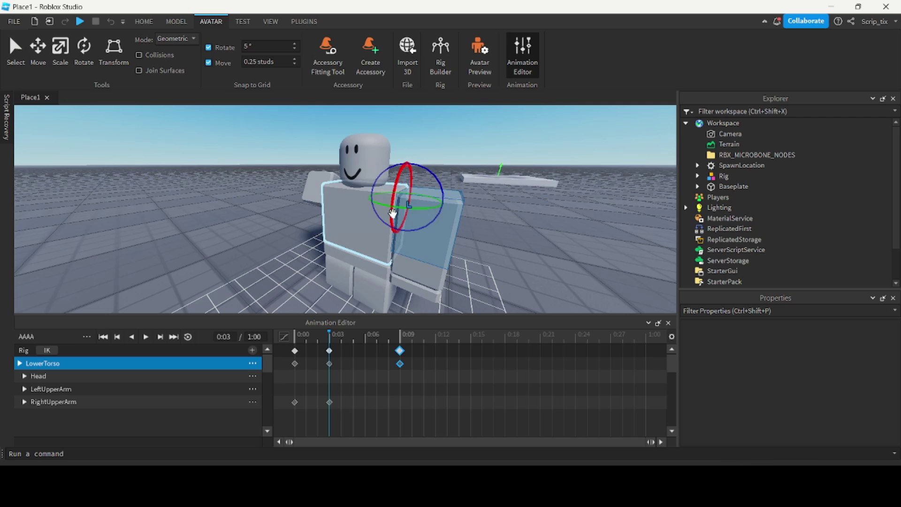
left_click_drag(390, 210, 395, 245)
- At 0:03, rotate the right and left upper legs in opposite directions so the legs spread apart front to back
right_click_drag(396, 245, 410, 202)
left_click(411, 201)
left_click_drag(439, 162, 406, 131)
right_click_drag(386, 201, 338, 200)
left_click(338, 198)
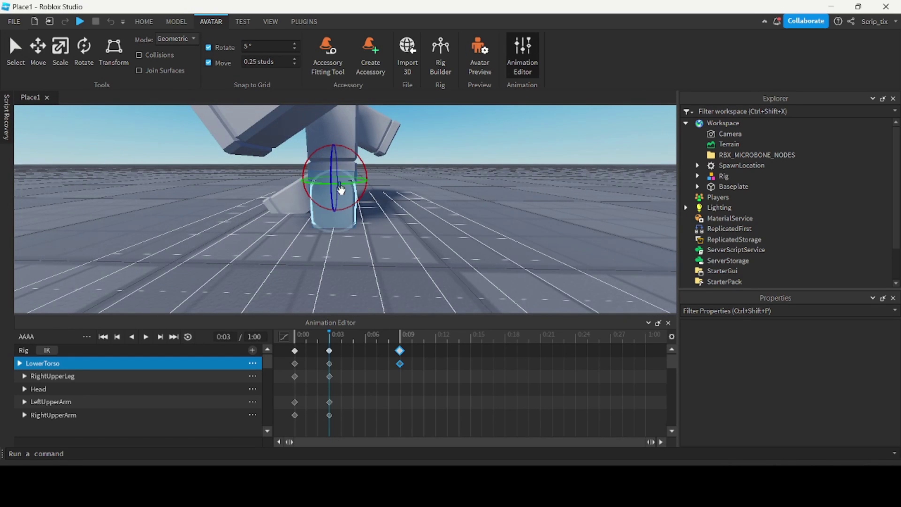
left_click_drag(352, 150, 422, 199)
- At 0:03, rotate the left and right lower legs to adjust the bend of both knees
left_click(420, 198)
left_click_drag(399, 167, 394, 186)
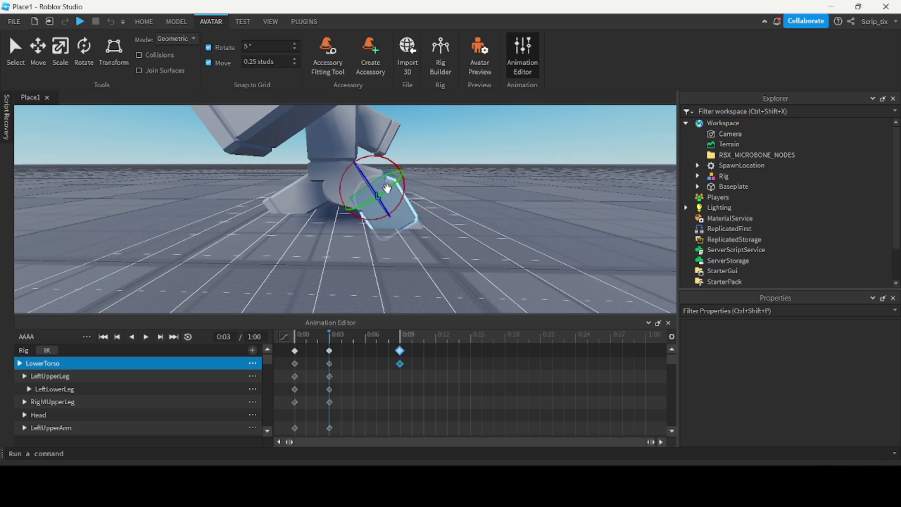
left_click(295, 193)
mouse_move(299, 164)
left_mouse_down()
mouse_move(313, 164)
mouse_move(302, 164)
left_mouse_up()
- At 0:03, rotate the upper torso forward so the rig leans over its legs
scroll(445, 153, "down", 3)
right_click_drag(444, 153, 353, 179)
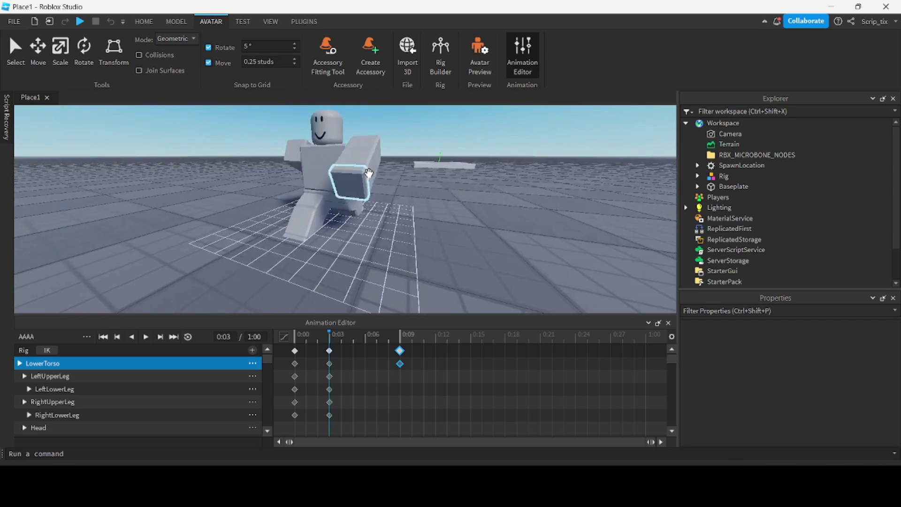
left_click(312, 166)
right_click_drag(472, 196, 406, 149)
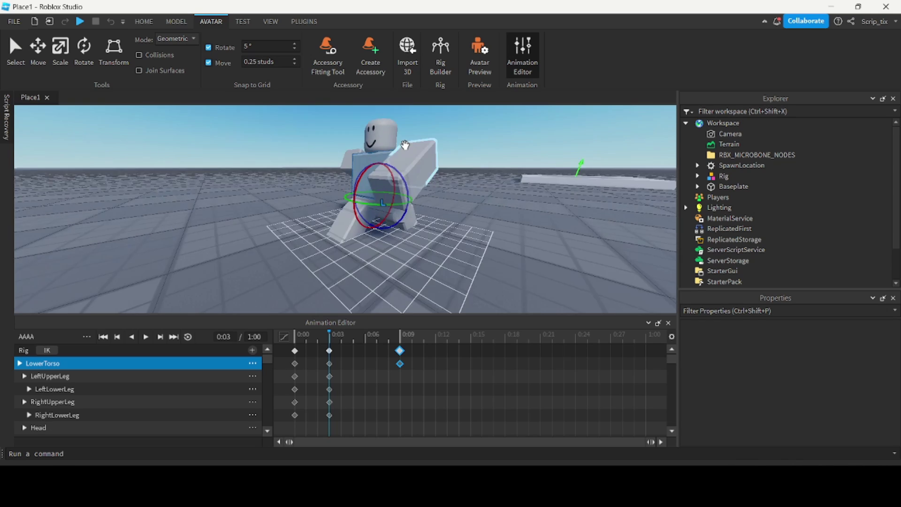
scroll(405, 145, "up", 3)
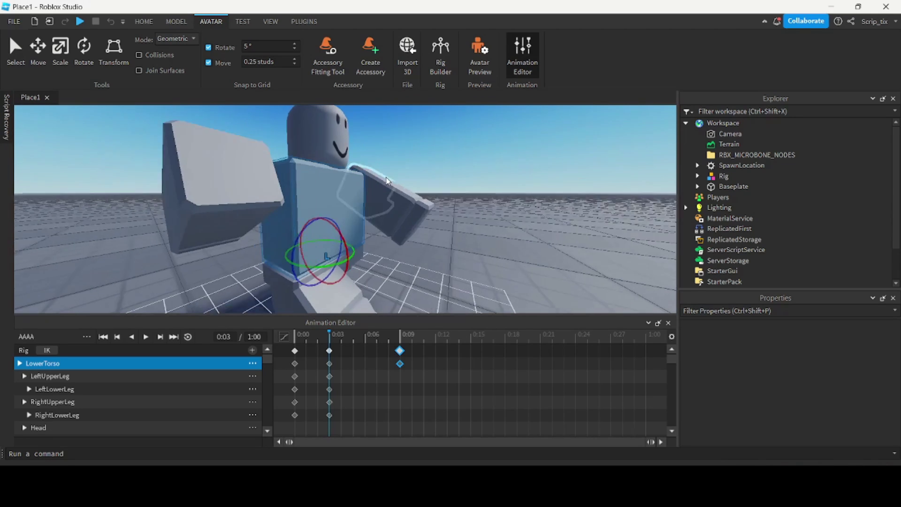
left_click_drag(337, 235, 342, 263)
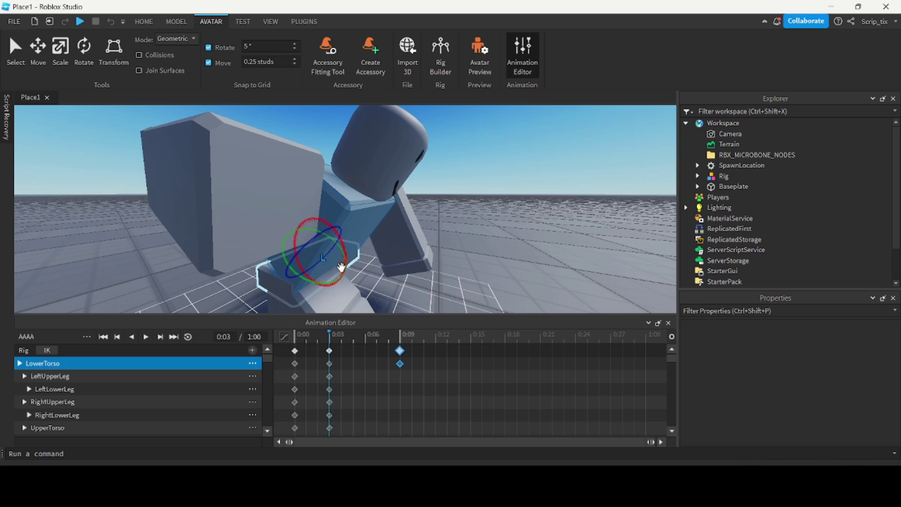
- Play the animation from 0:00 to preview the crouch and the jump into the air
left_click(305, 334)
scroll(460, 231, "down", 10)
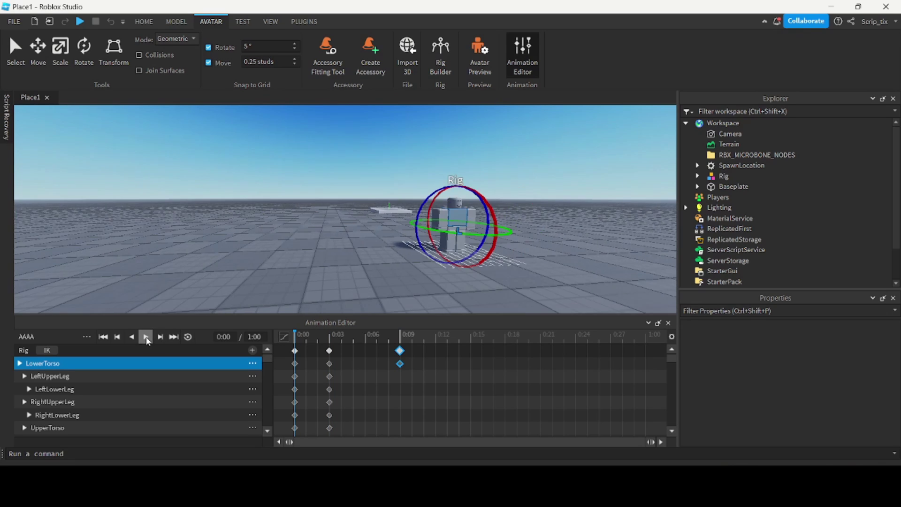
left_click(146, 337)
left_click(146, 337)
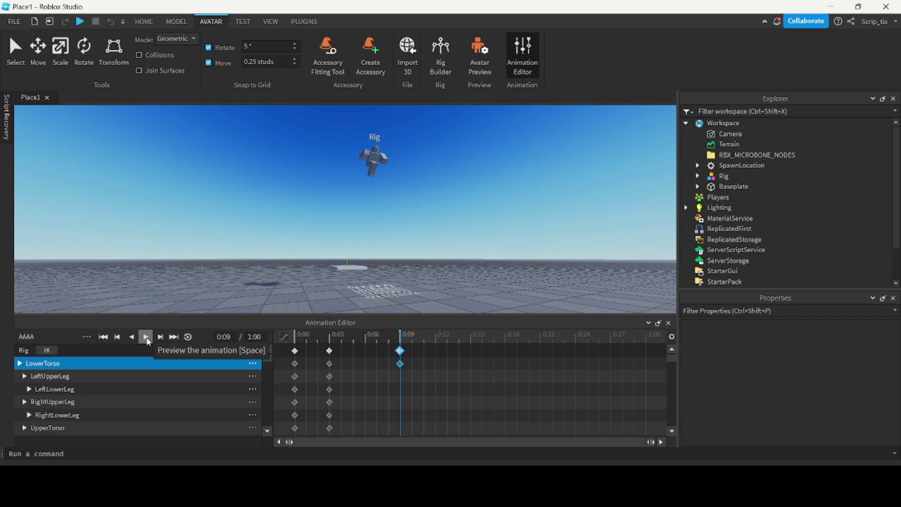
left_click(146, 337)
- Move the final LowerTorso keyframe, with the rig high in the air, to 0:15
left_click_drag(400, 353, 471, 354)
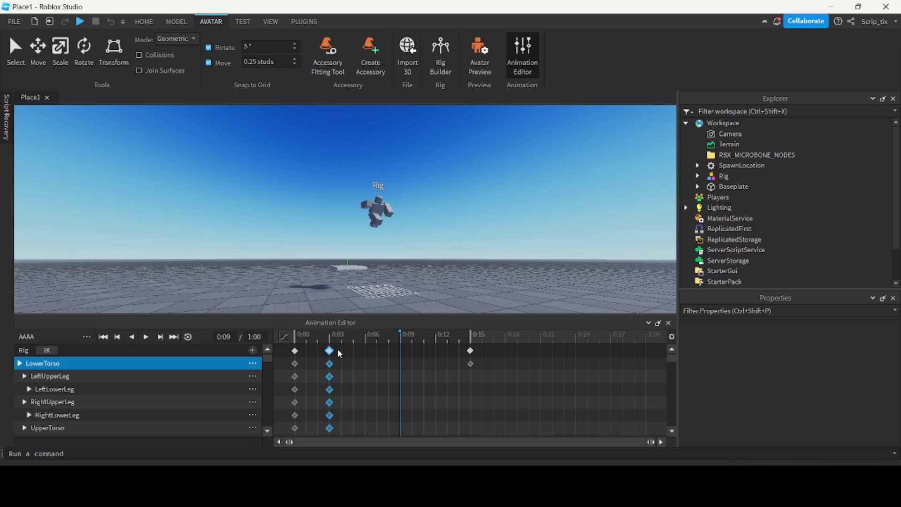
- Move the crouch keyframes from 0:03 to 0:09 and play the animation to preview the slower crouch
left_click_drag(340, 353, 399, 357)
left_click(146, 337)
right_click_drag(469, 228, 441, 228)
left_click(142, 336)
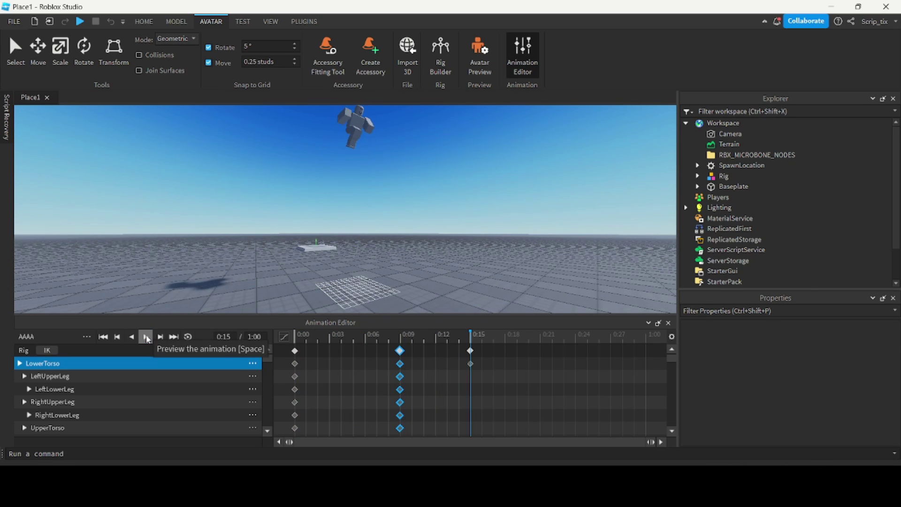
left_click(116, 346)
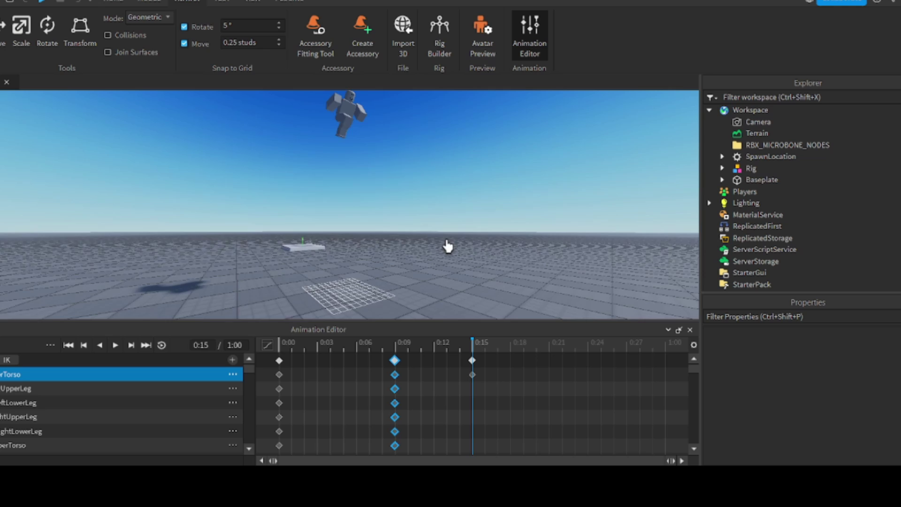
right_click_drag(447, 246, 446, 247)
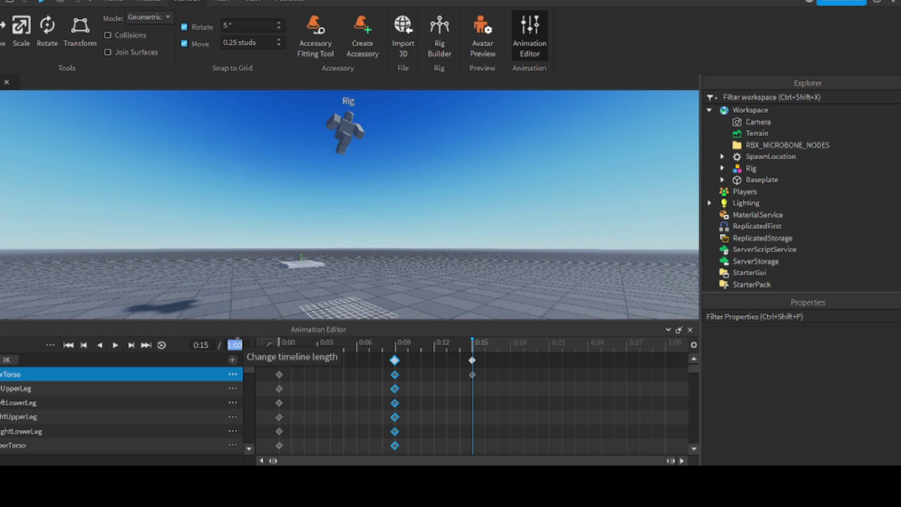
- Set the animation's timeline length to 2:00
left_click(237, 345)
type("2:00")
key("Return")
right_click_drag(542, 183, 541, 181)
scroll(541, 181, "up", 2)
left_click(373, 364)
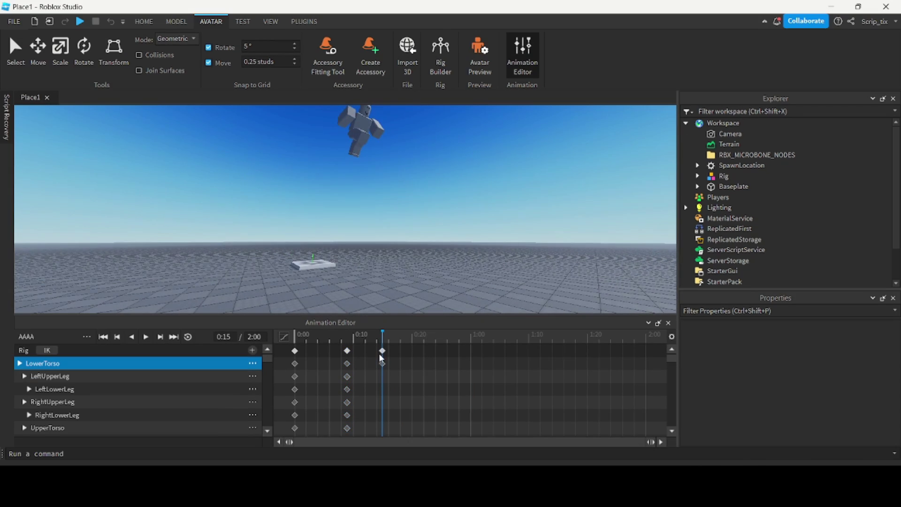
- At the 0:15 keyframe, rotate the left upper leg of the airborne rig
left_click(381, 352)
key("f")
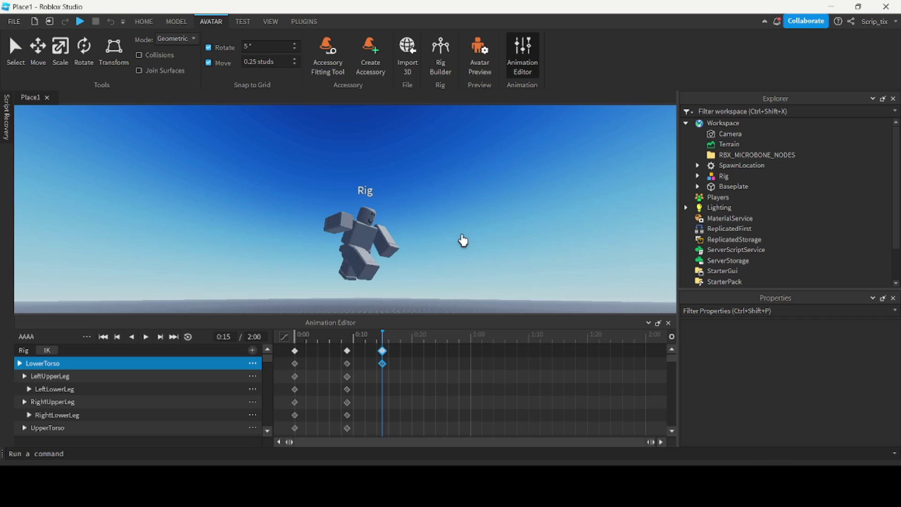
left_click_drag(396, 182, 297, 172)
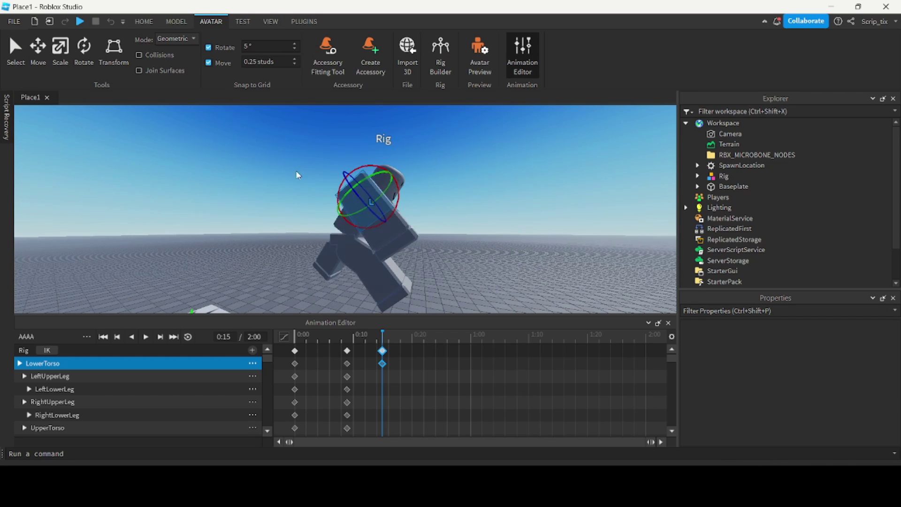
right_click_drag(293, 210, 293, 210)
left_click(358, 189)
left_click_drag(395, 167, 353, 148)
right_click_drag(336, 231, 336, 232)
left_click(339, 233)
left_click(358, 234)
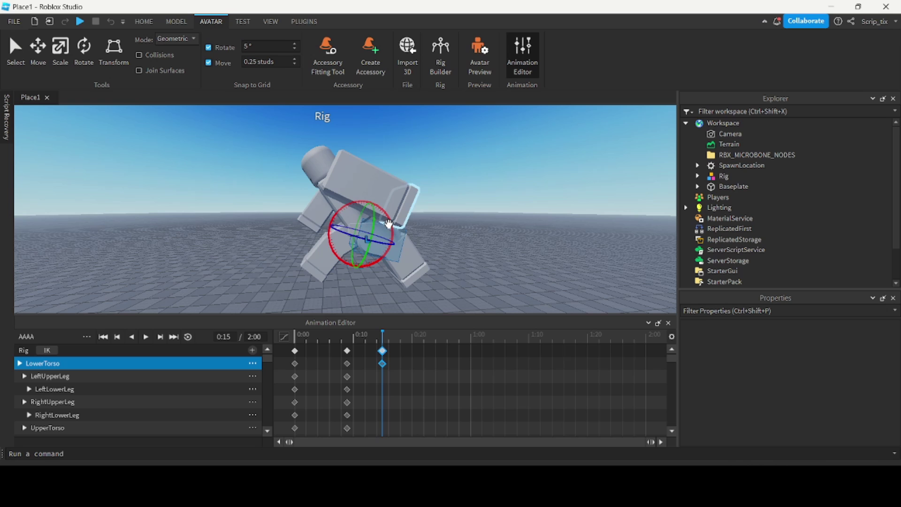
left_click_drag(389, 222, 362, 265)
right_click_drag(362, 265, 362, 265)
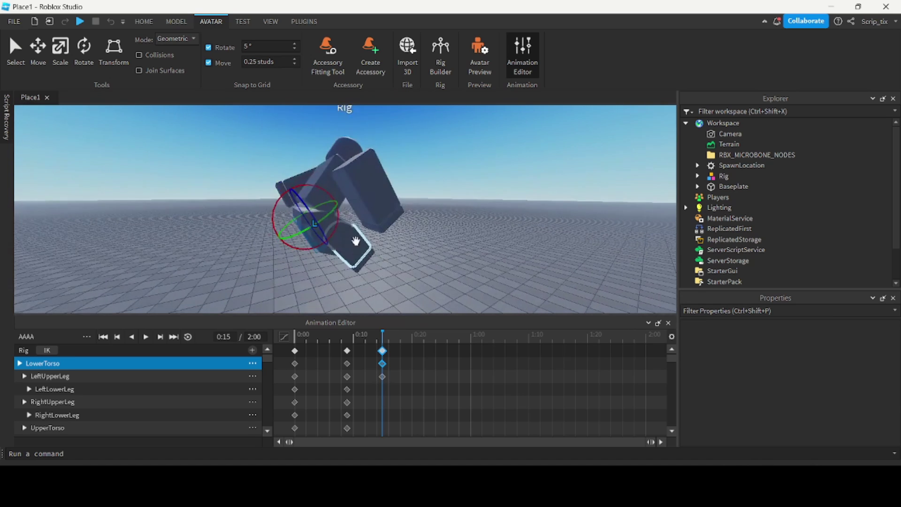
- At 0:15, rotate the right upper leg of the airborne rig downward
left_click(349, 226)
scroll(364, 236, "up", 3)
scroll(378, 245, "down", 2)
left_click(307, 244)
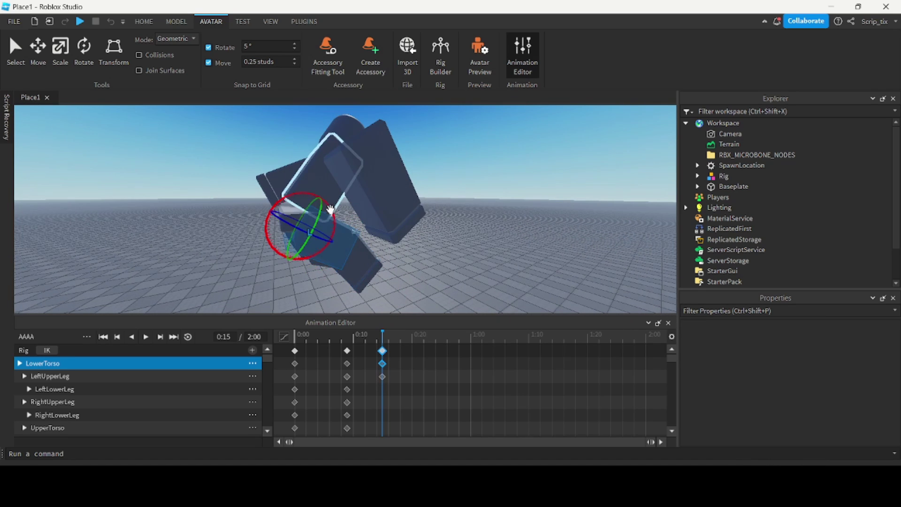
left_click_drag(330, 211, 335, 256)
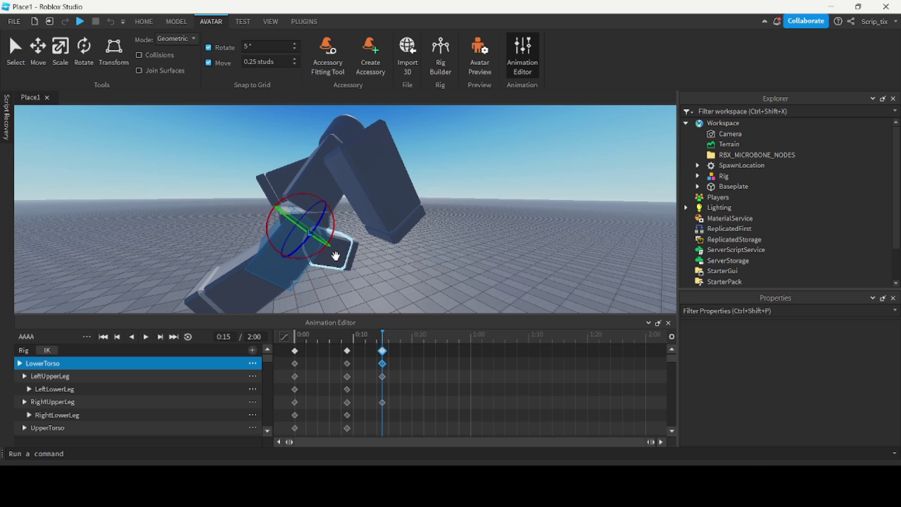
- At 0:15, rotate the right and left lower legs to adjust the knees of the airborne rig
right_click_drag(387, 250, 387, 249)
left_click(329, 231)
left_click_drag(366, 211, 371, 207)
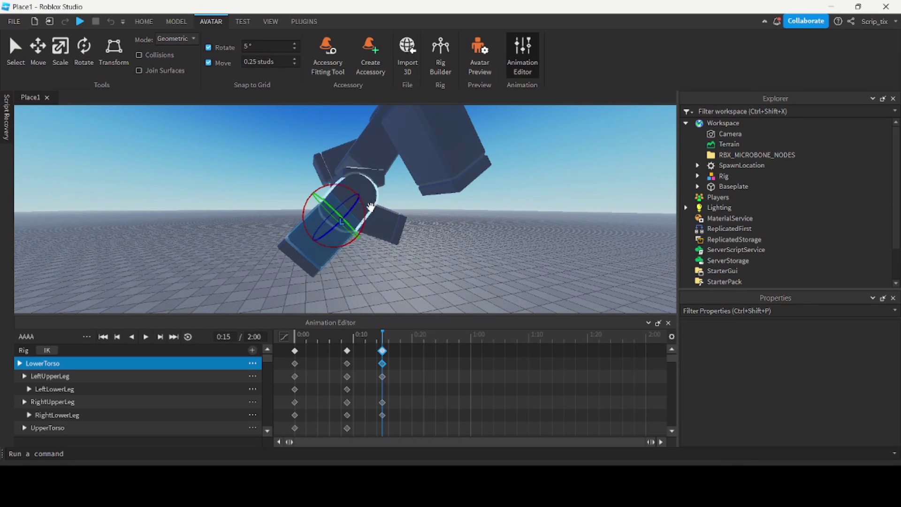
right_click_drag(421, 249, 420, 249)
left_click(299, 247)
left_click_drag(306, 214, 308, 236)
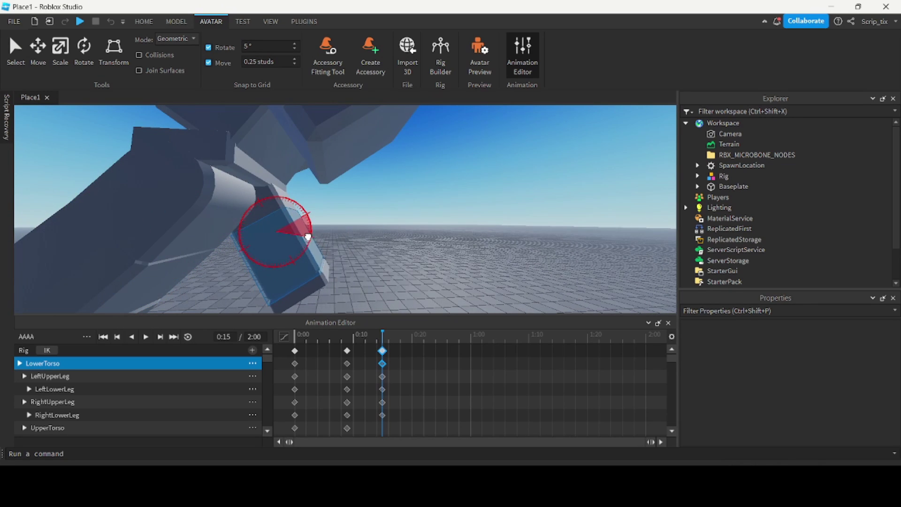
left_click(385, 230)
- Play the animation to preview the new leg pose in the jump
scroll(384, 229, "down", 5)
right_click_drag(384, 230, 382, 237)
scroll(379, 227, "down", 6)
left_click(147, 339)
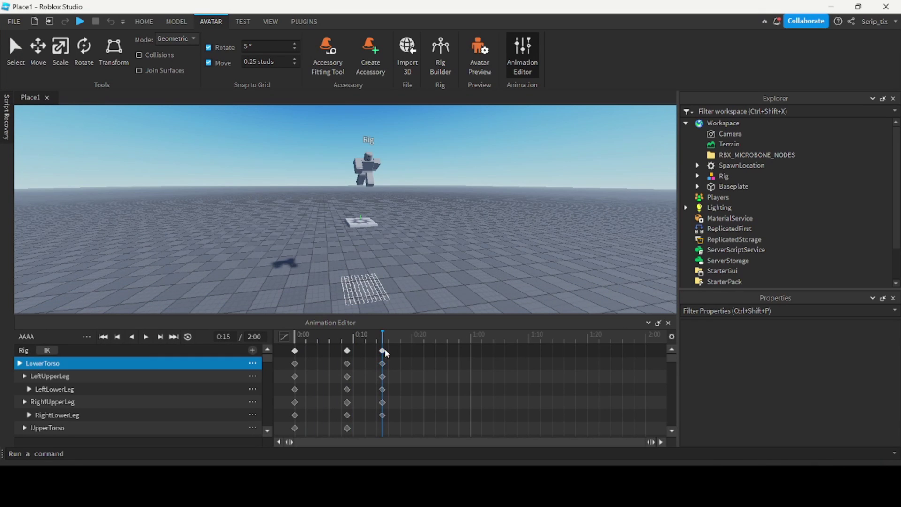
- Move the airborne keyframes from 0:15 to 0:20 and replay the animation from 0:00
left_click_drag(383, 351, 254, 335)
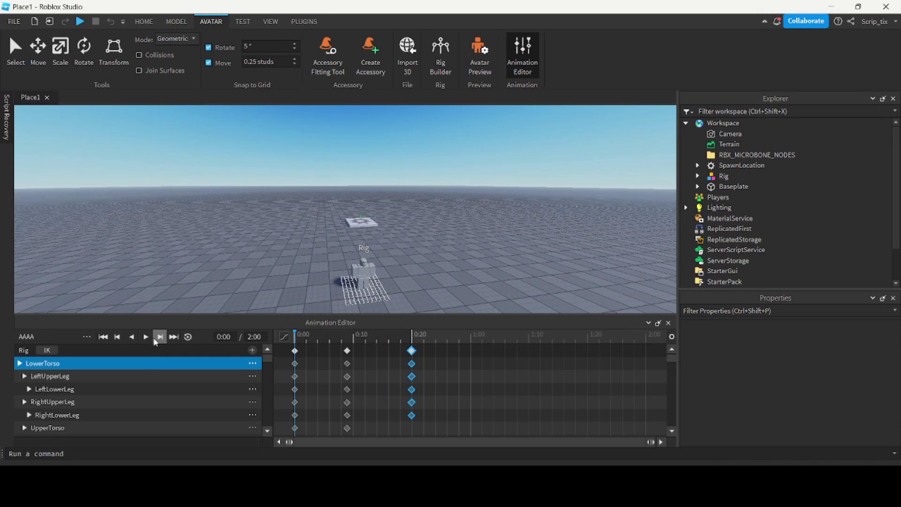
left_click(147, 337)
right_click_drag(396, 249, 430, 217)
left_click(145, 342)
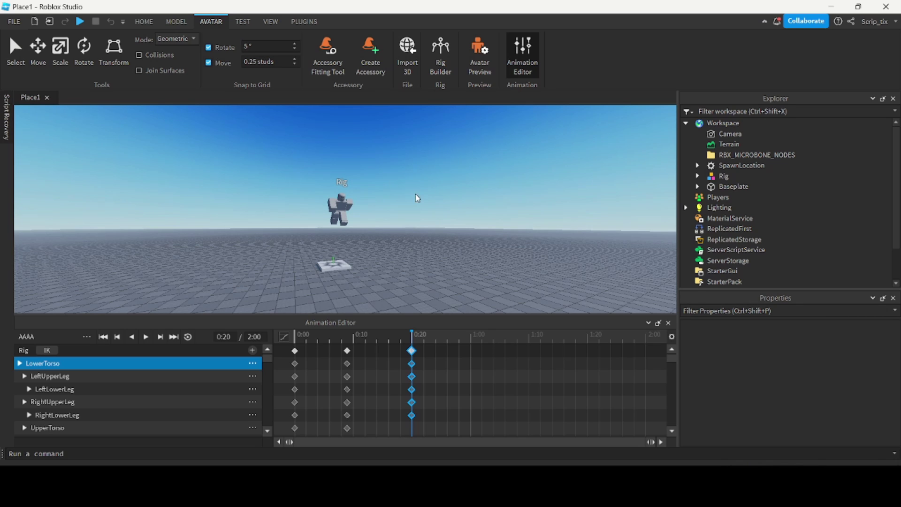
- At 1:00, move the lower torso down to bring the rig from the jump back to the ground
left_click_drag(474, 344, 471, 343)
scroll(367, 230, "up", 5)
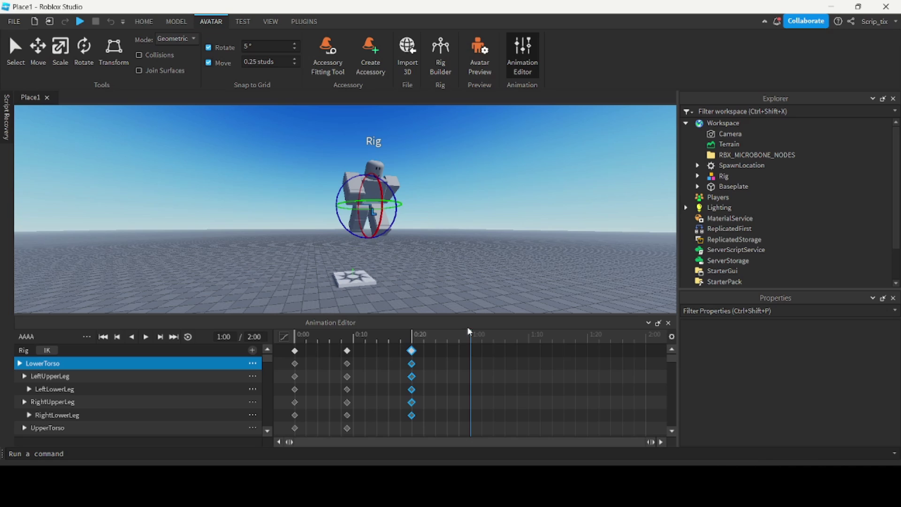
left_click(38, 57)
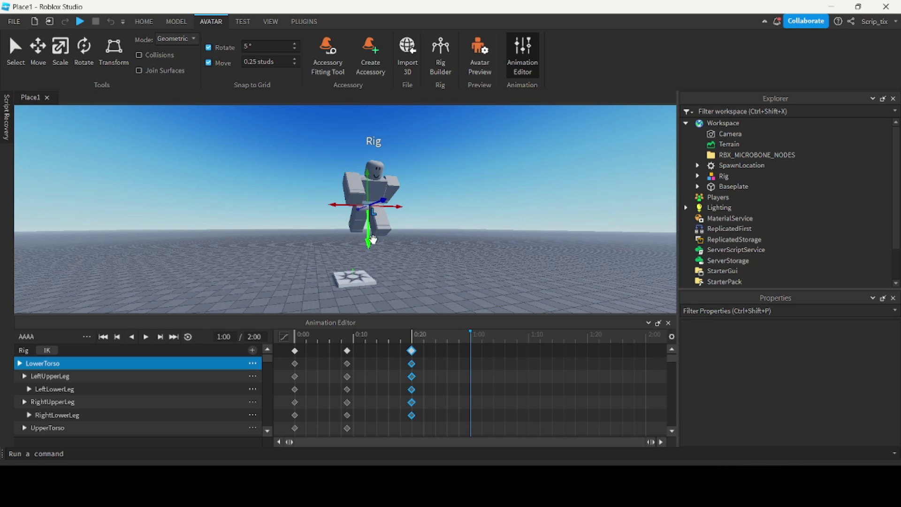
left_click_drag(370, 238, 368, 272)
right_click_drag(375, 178, 298, 232)
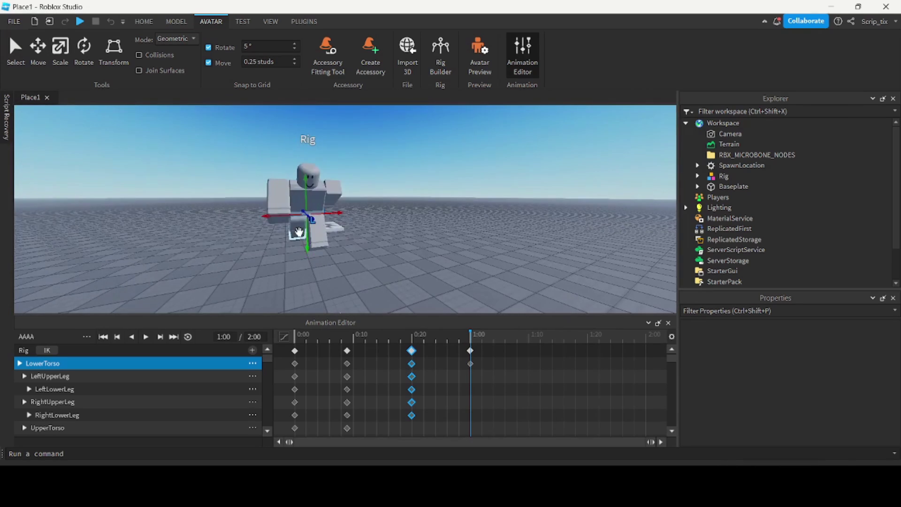
left_click_drag(308, 246, 308, 292)
right_click_drag(370, 205, 370, 205)
scroll(370, 204, "up", 3)
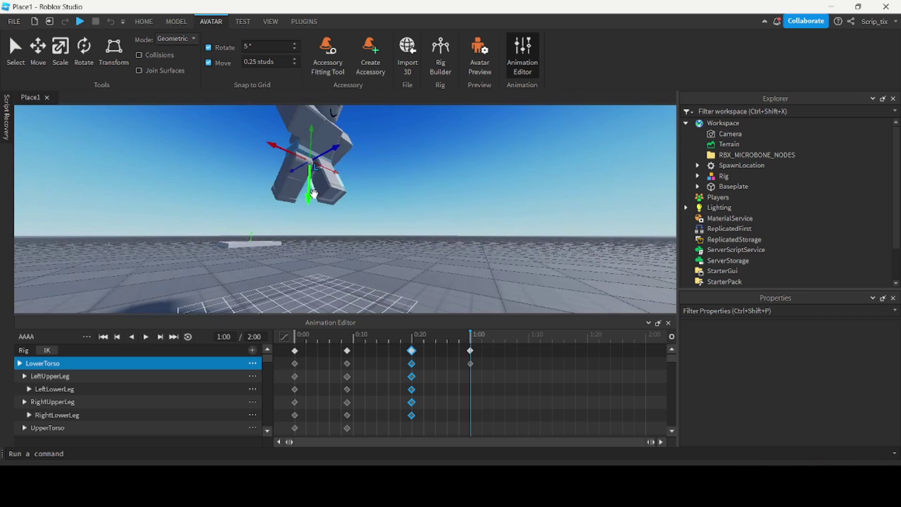
right_click_drag(309, 190, 325, 221)
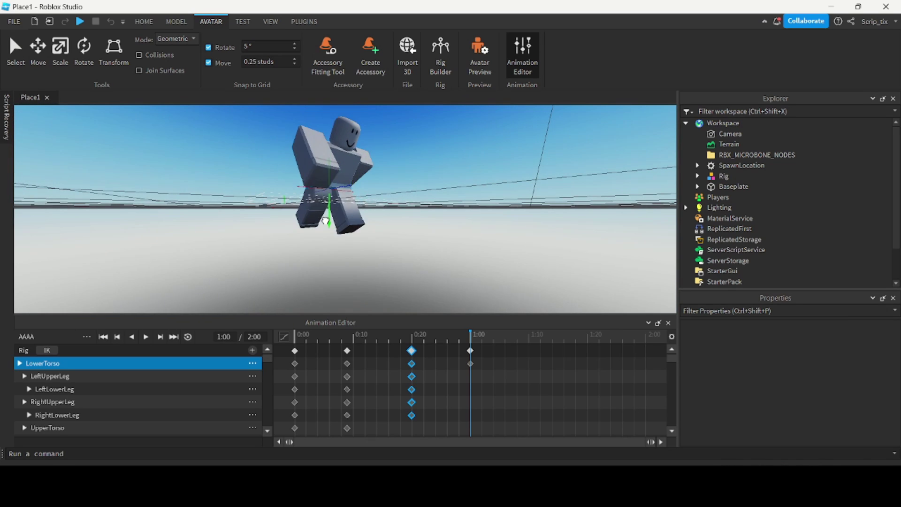
left_click_drag(325, 221, 327, 206)
- At 1:00, rotate the upper torso forward for the landing pose
right_click_drag(485, 147, 480, 153)
scroll(480, 153, "up", 3)
key("ctrl+l")
left_click(97, 55)
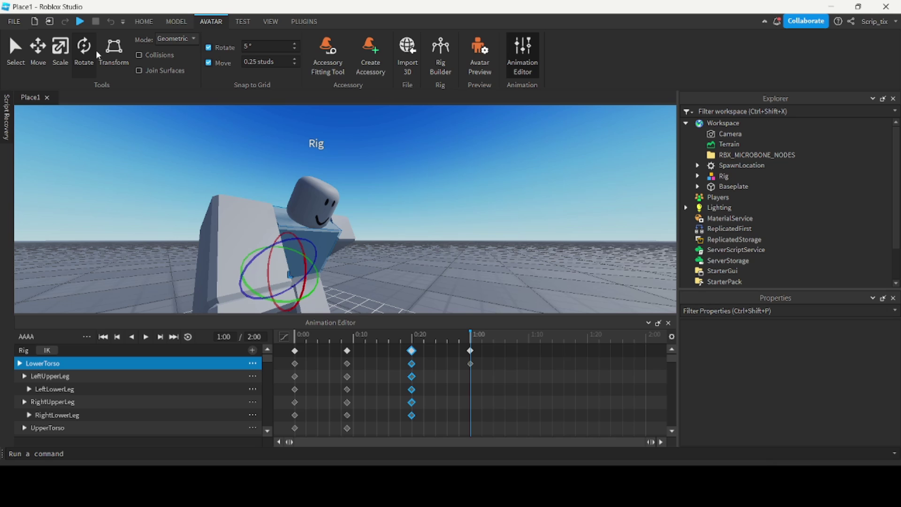
left_click_drag(303, 260, 307, 283)
right_click_drag(307, 283, 418, 219)
- At 1:00, rotate the right and left upper legs into a landing crouch
scroll(418, 219, "down", 3)
left_click(378, 202)
right_click_drag(332, 205, 384, 249)
scroll(384, 247, "up", 3)
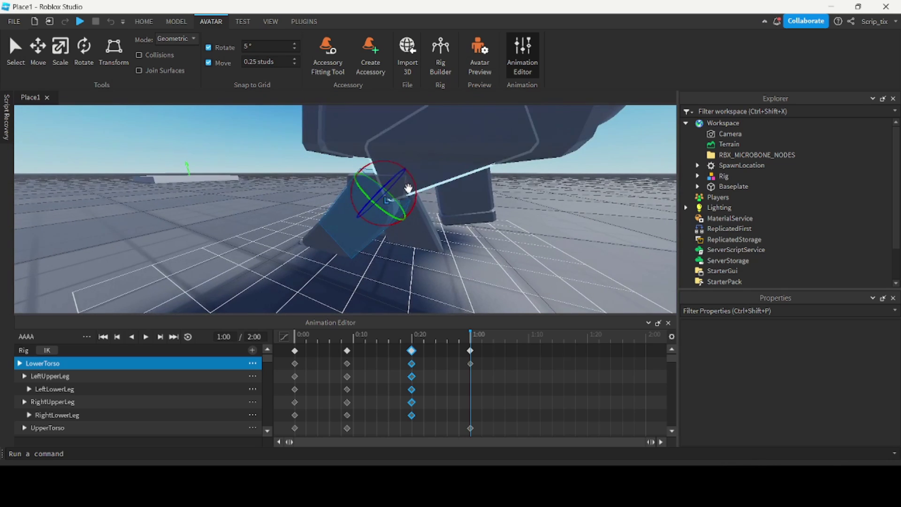
left_click_drag(414, 192, 386, 157)
right_click_drag(387, 157, 336, 207)
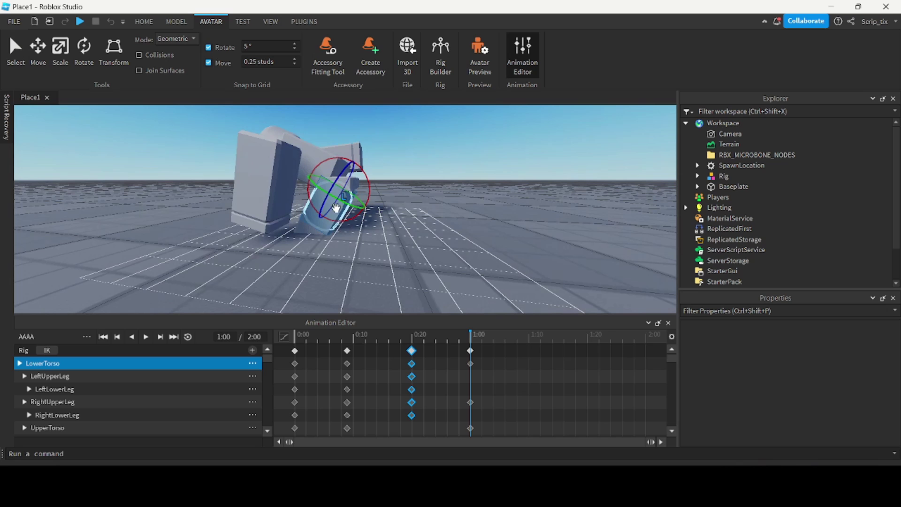
left_click_drag(367, 185, 343, 159)
- At 1:00, rotate the lower legs to bend the knees of the landing crouch
left_click(372, 209)
left_click_drag(395, 191, 396, 208)
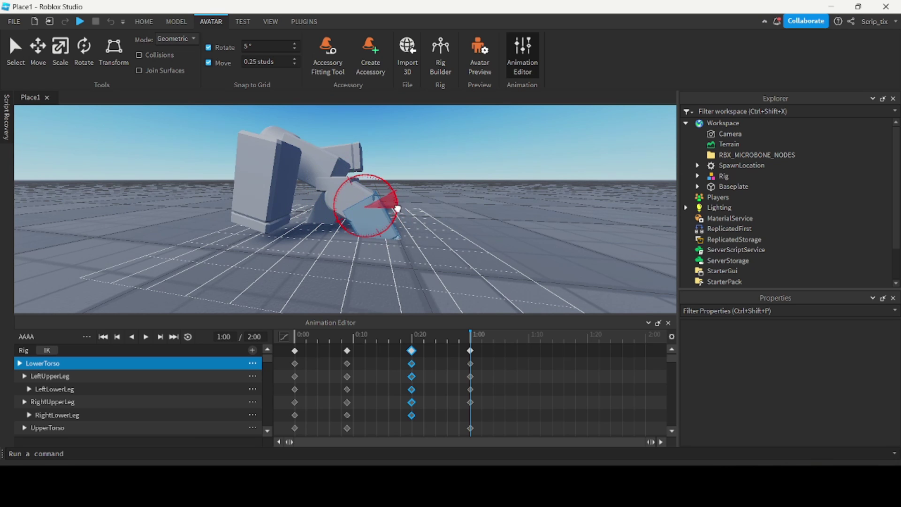
right_click_drag(396, 208, 604, 170)
left_click(604, 170)
- Play the animation to preview the jump with its landing
scroll(564, 182, "down", 5)
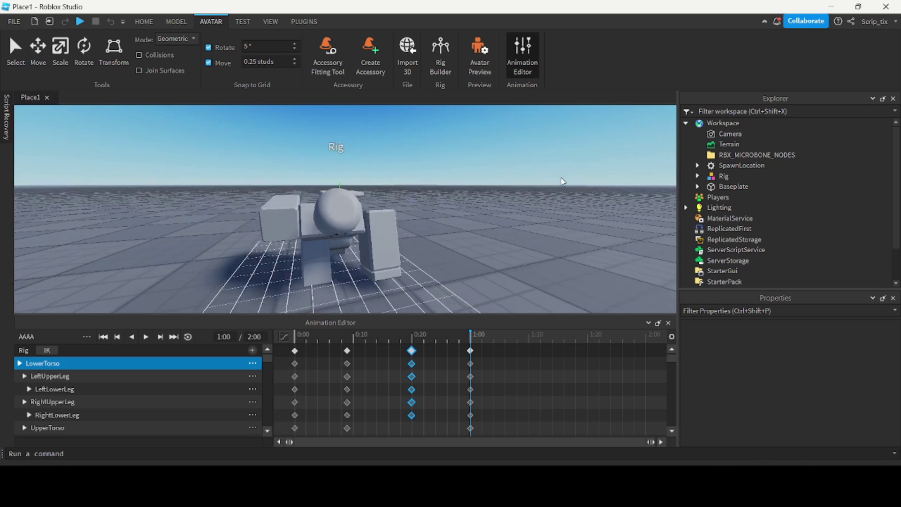
right_click_drag(258, 288, 376, 203)
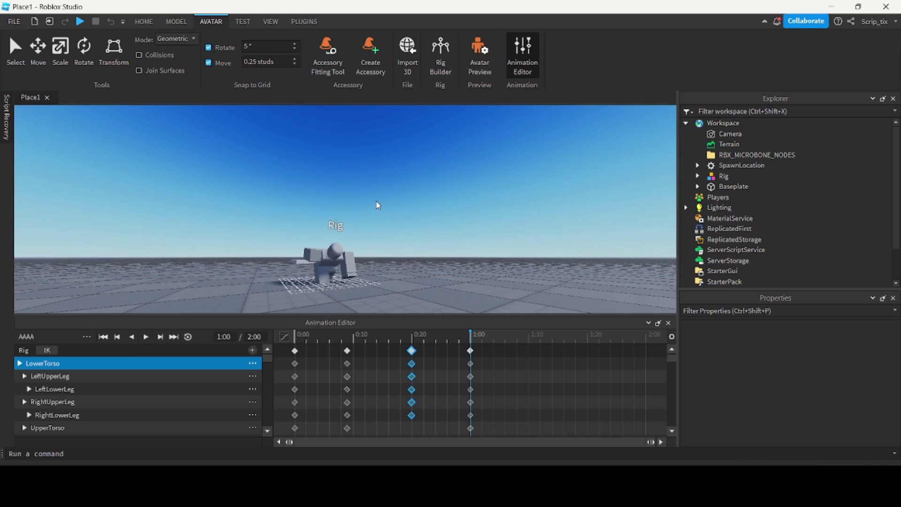
left_click(145, 337)
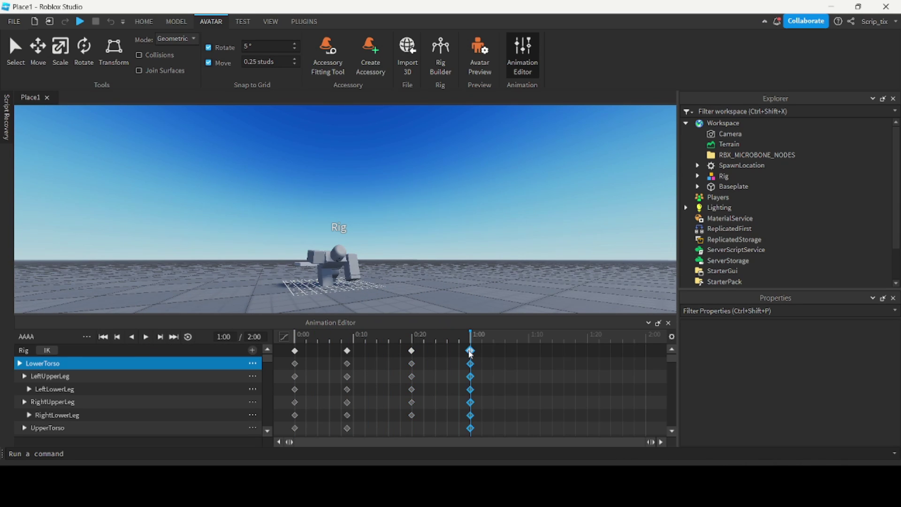
- Move the landing keyframes from 1:00 to 1:10 and replay the animation from 0:00
left_click_drag(470, 354, 529, 355)
left_click_drag(470, 335, 173, 340)
left_click(146, 337)
right_click_drag(422, 243, 422, 240)
scroll(422, 240, "up", 3)
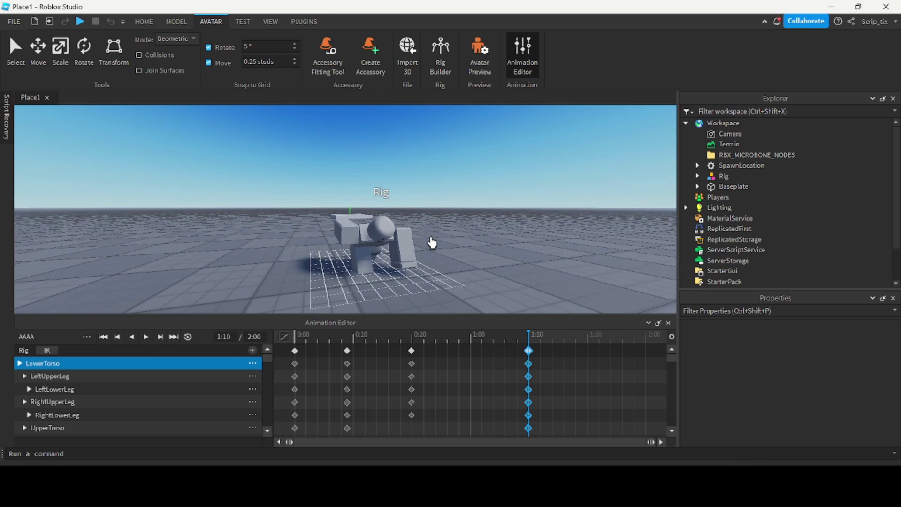
right_click_drag(548, 224, 549, 224)
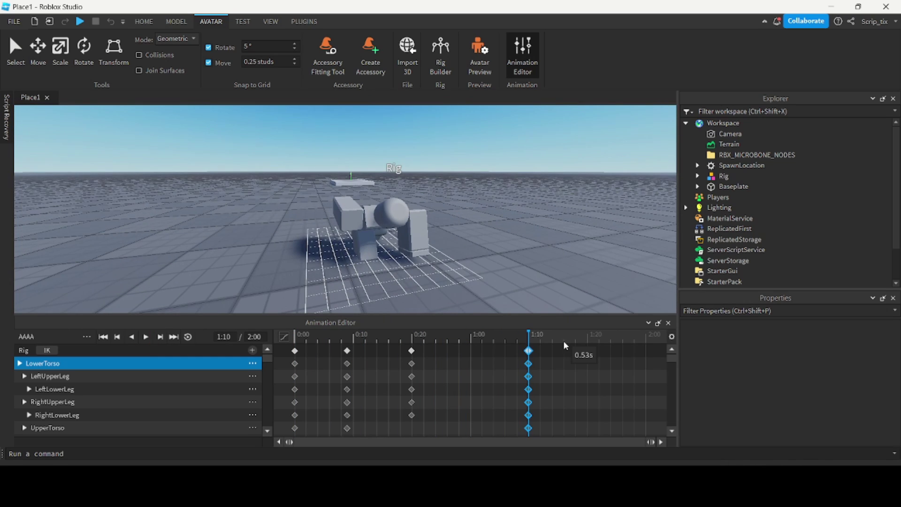
- At 1:20, rotate the upper torso upright and move the lower torso up to raise the rig from its crouch
left_click_drag(563, 343, 586, 340)
right_click_drag(489, 276, 465, 215)
scroll(464, 215, "up", 4)
scroll(464, 215, "down", 3)
left_click(415, 202)
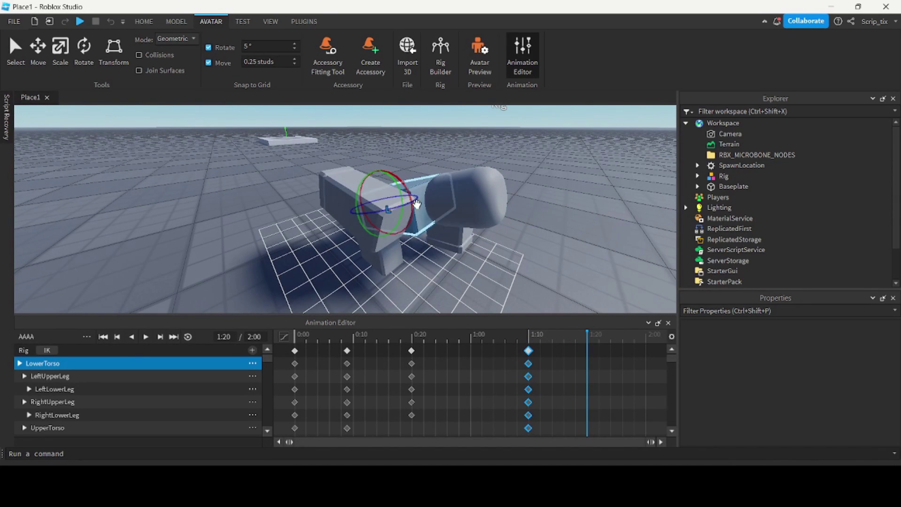
left_click_drag(410, 189, 390, 159)
left_click(404, 211)
left_click(46, 62)
- At 1:20, rotate the arms down so they hang at the rig's sides
left_click(368, 155)
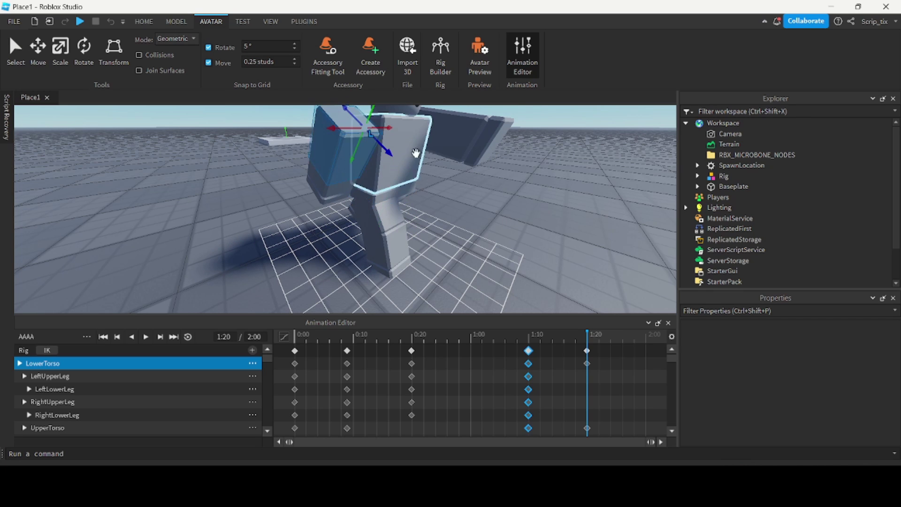
left_click(83, 52)
right_click_drag(329, 164, 356, 155)
left_click_drag(356, 110, 374, 122)
right_click_drag(374, 122, 328, 169)
left_click_drag(316, 186, 275, 177)
right_click_drag(282, 183, 357, 178)
- At 1:20, rotate the upper and lower legs straight so the rig stands upright
left_click(370, 213)
left_click_drag(368, 190, 375, 169)
right_click_drag(375, 168, 396, 170)
left_click_drag(396, 170, 402, 196)
right_click_drag(403, 195, 402, 179)
left_click(402, 195)
right_click_drag(459, 185, 413, 185)
left_click_drag(348, 158, 340, 143)
left_click(297, 119)
left_click(483, 165)
scroll(483, 165, "down", 5)
right_click_drag(483, 165, 577, 165)
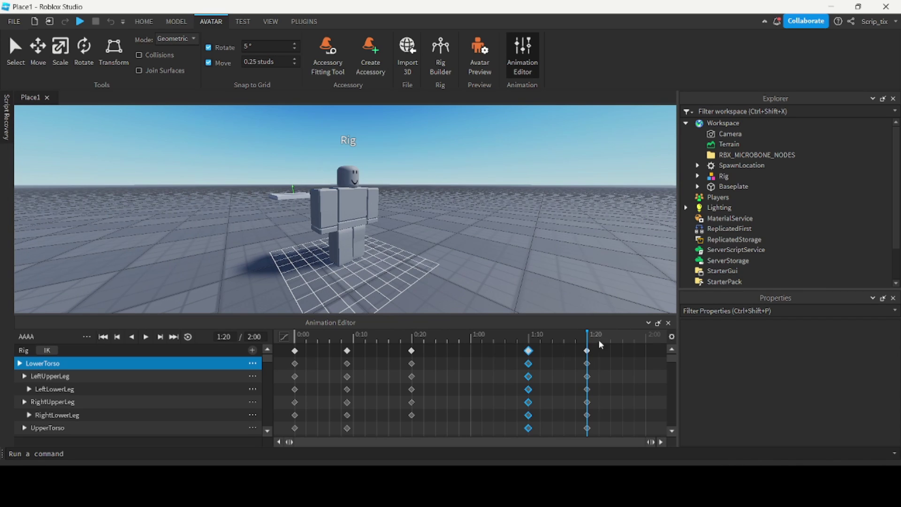
- At 1:28, turn the rig's head sideways about its vertical axis
left_click_drag(613, 339, 634, 339)
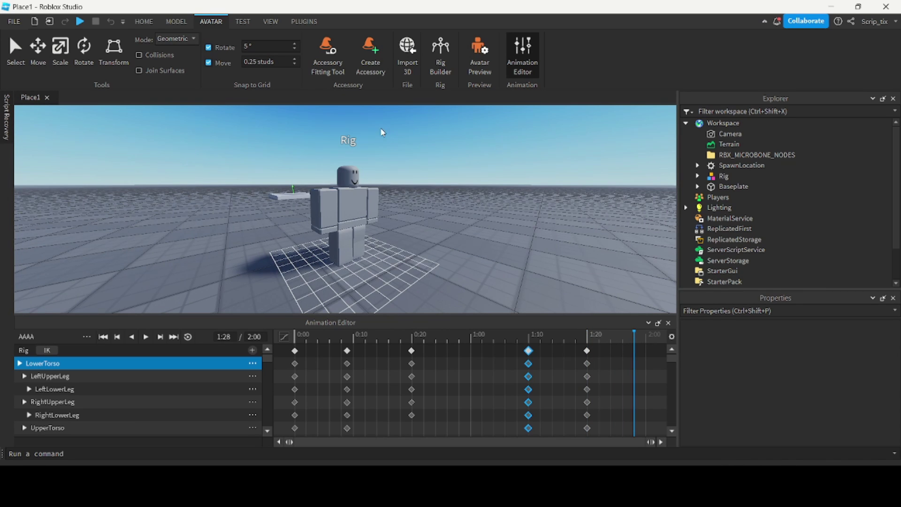
scroll(384, 185, "up", 3)
left_click_drag(335, 205, 329, 207)
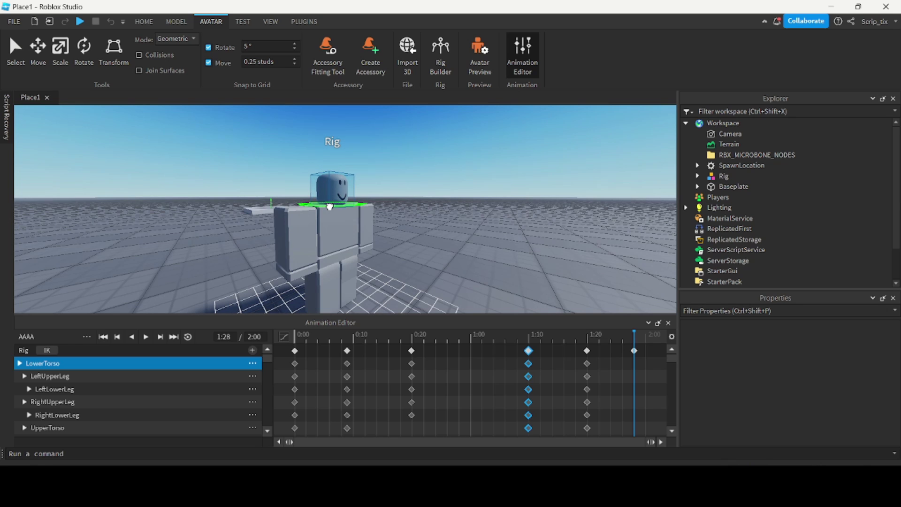
scroll(430, 179, "down", 5)
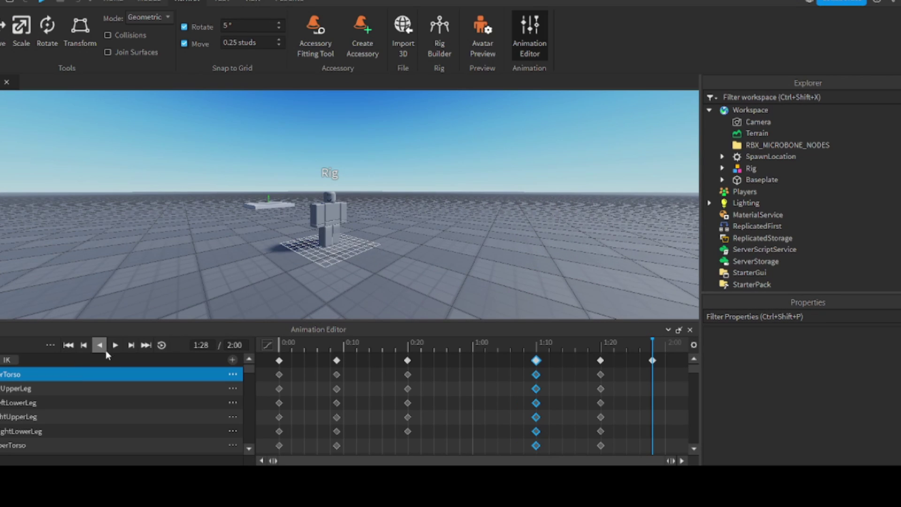
- Play back the animation and view the rig's motion up close
left_click(105, 349)
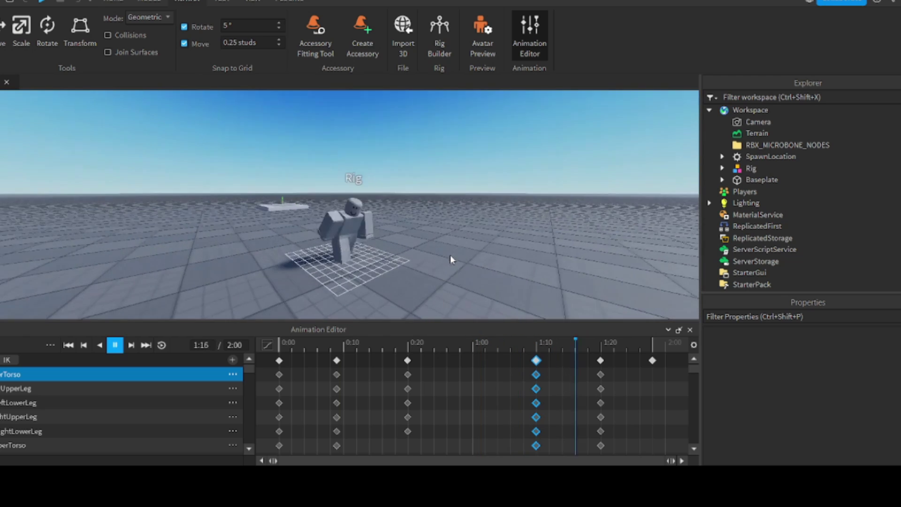
right_click_drag(449, 255, 445, 261)
scroll(450, 255, "up", 2)
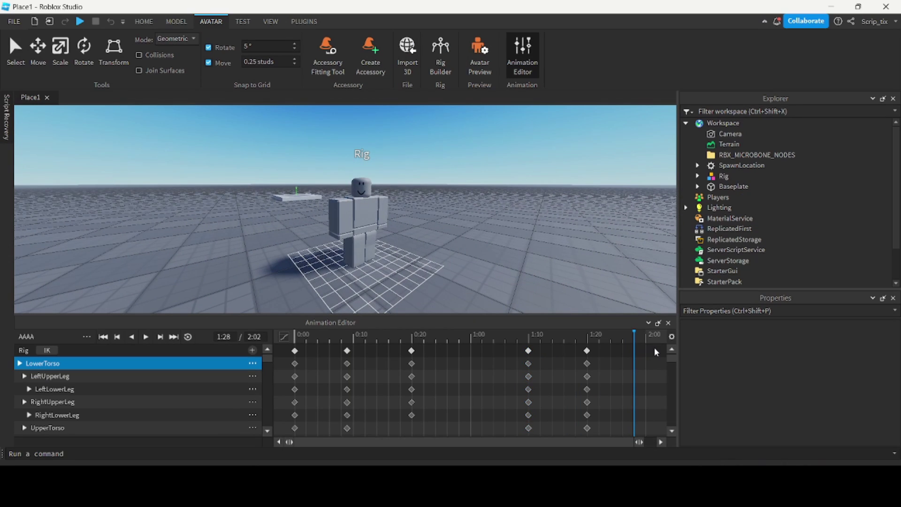
- Retime the last three keyframes: landing at 1:03, stand-up at 1:22 and head turn at 2:00
left_click(587, 351)
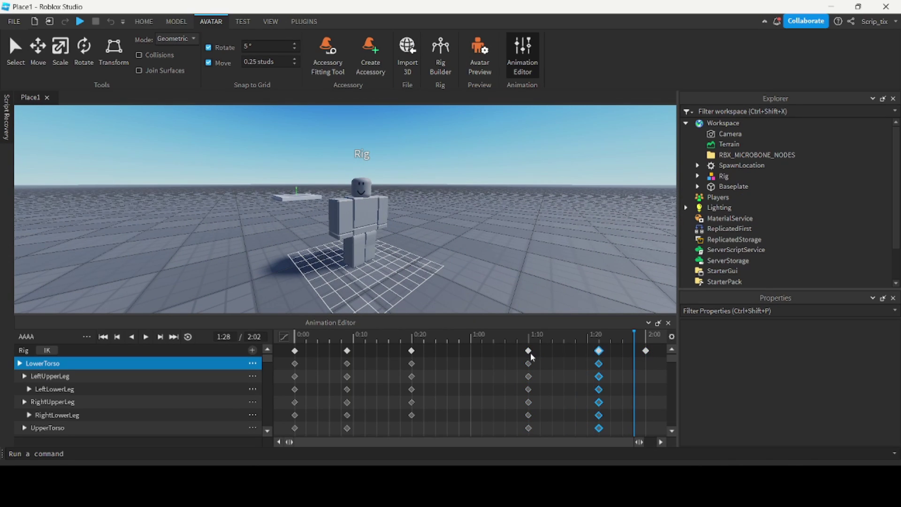
left_click_drag(497, 335, 312, 335)
- Replay the retimed animation several times and examine the jump and landing from different angles
left_click(145, 337)
right_click_drag(447, 234, 445, 230)
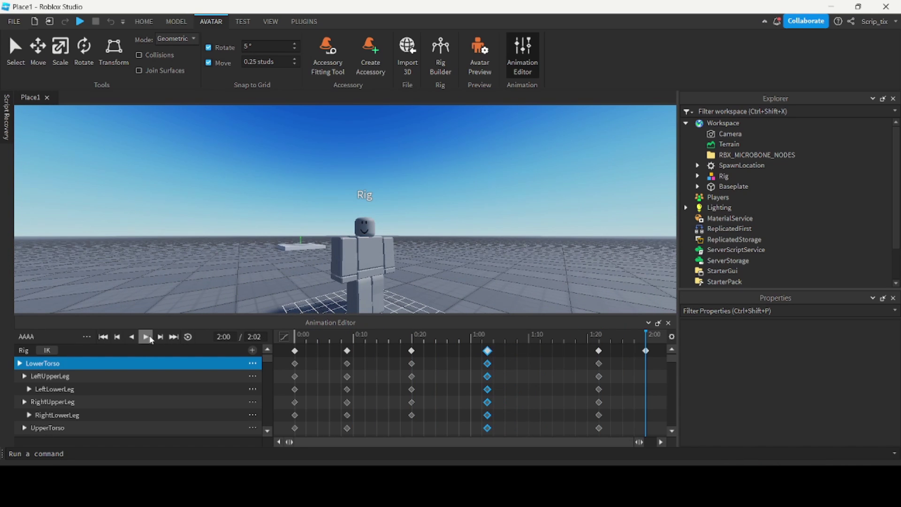
scroll(501, 203, "up", 3)
right_click_drag(502, 203, 292, 257)
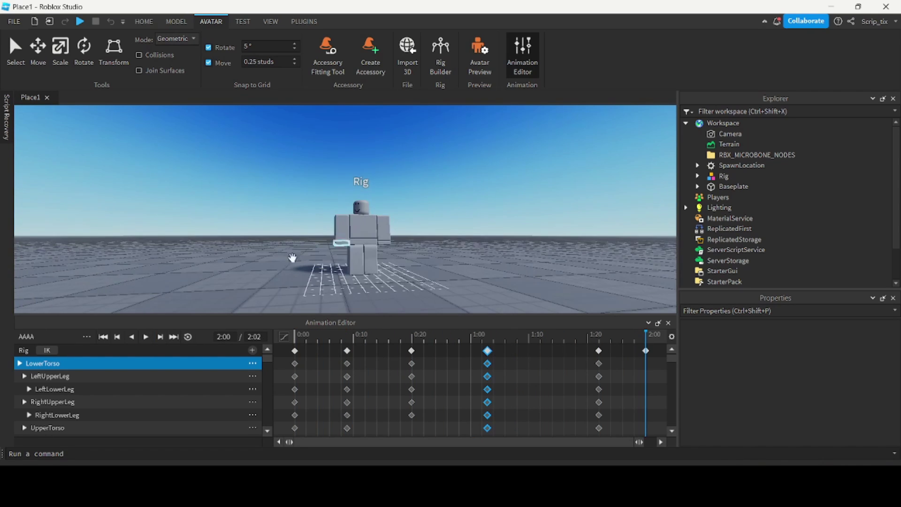
left_click(145, 336)
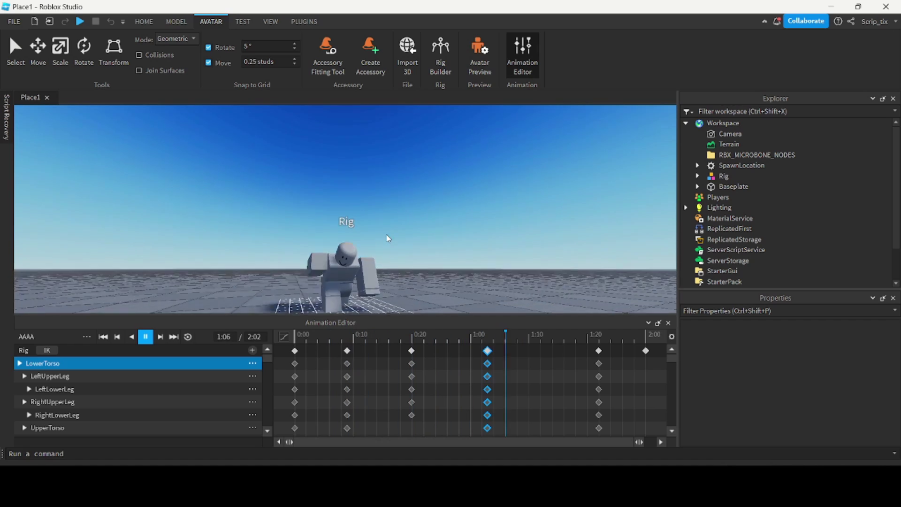
scroll(414, 236, "up", 3)
right_click_drag(414, 236, 416, 228)
left_click(145, 337)
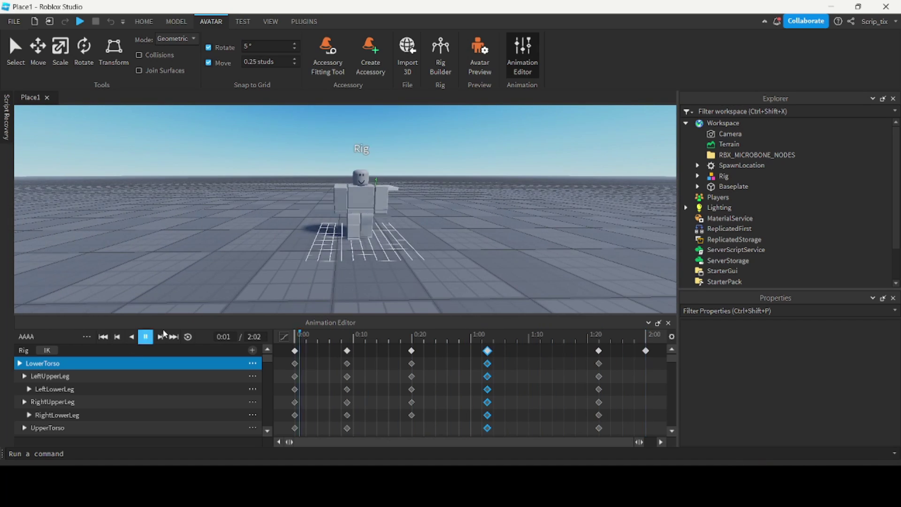
right_click_drag(436, 205, 436, 207)
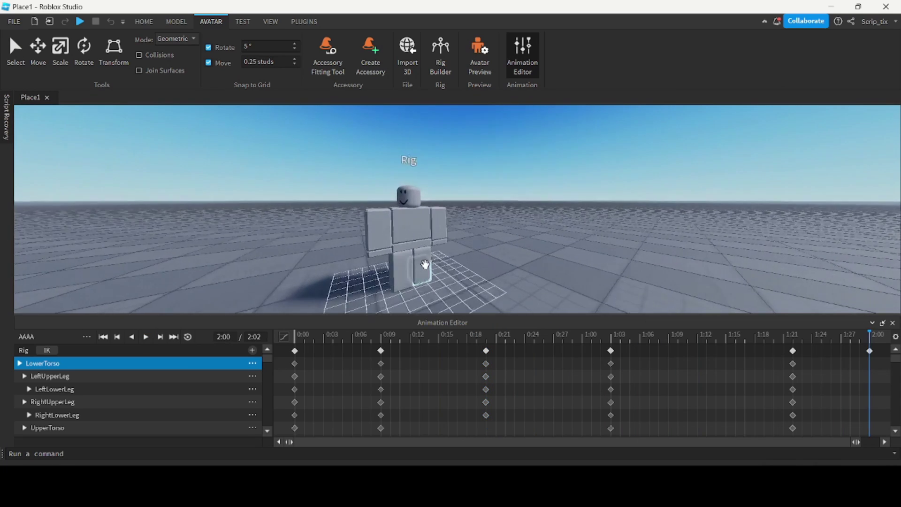
- Scrub the timeline from 0:00 through 1:03 to 2:00 to review the rig's poses
scroll(425, 264, "down", 1)
left_click_drag(791, 338, 294, 340)
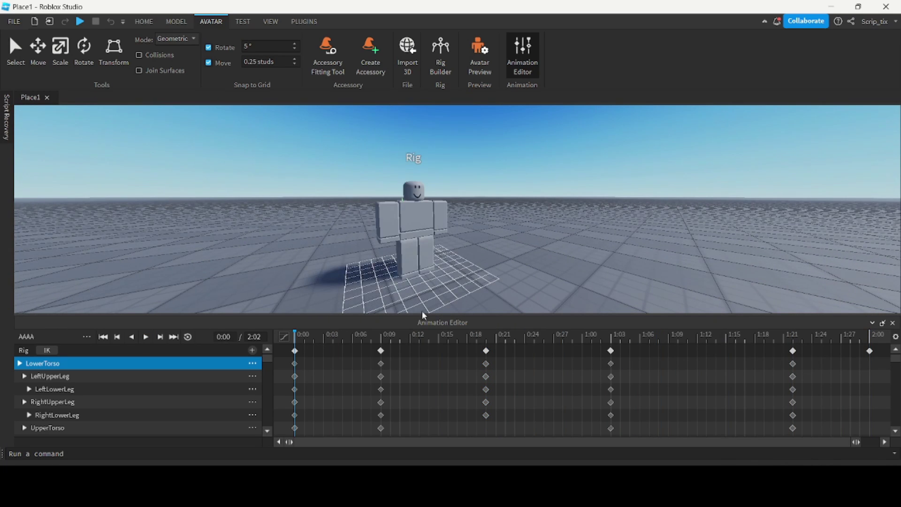
right_click_drag(575, 262, 575, 254)
left_click_drag(298, 340, 609, 369)
right_click_drag(581, 237, 581, 239)
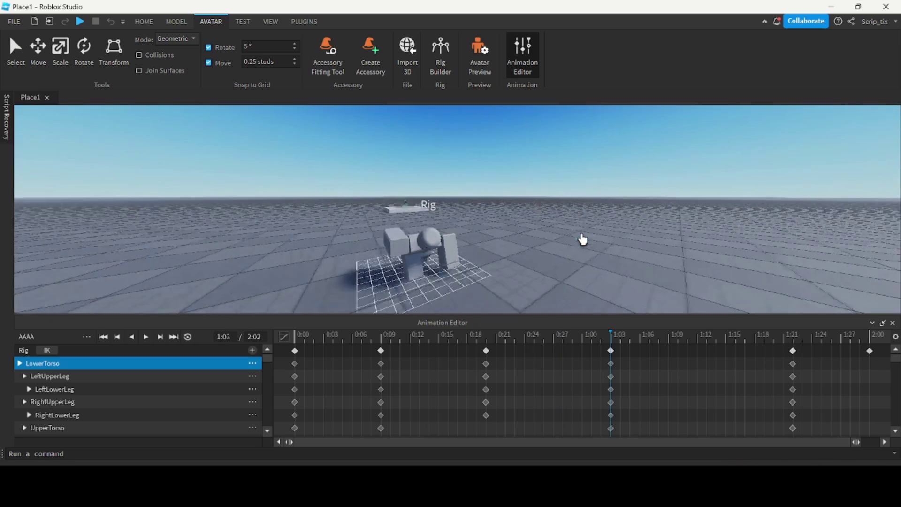
left_click_drag(616, 337, 869, 337)
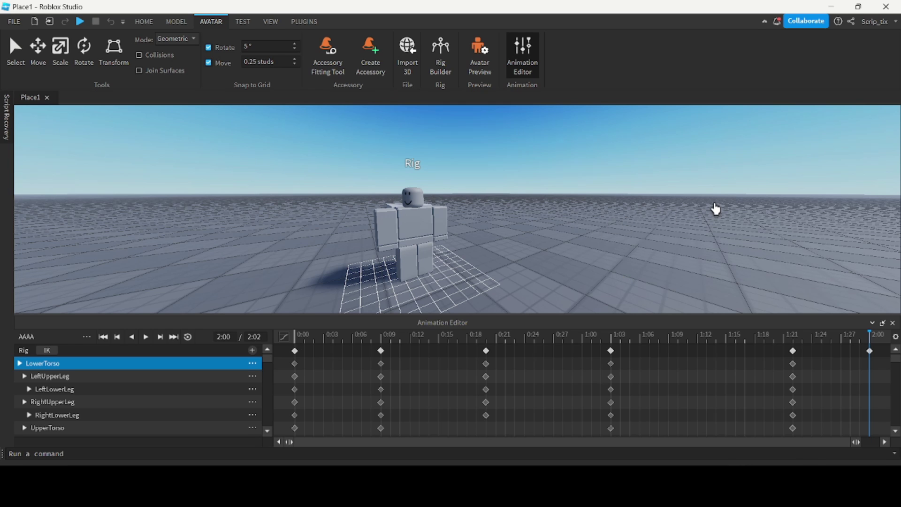
- Publish the animation to Roblox with the title Batman Jumping
left_click(86, 336)
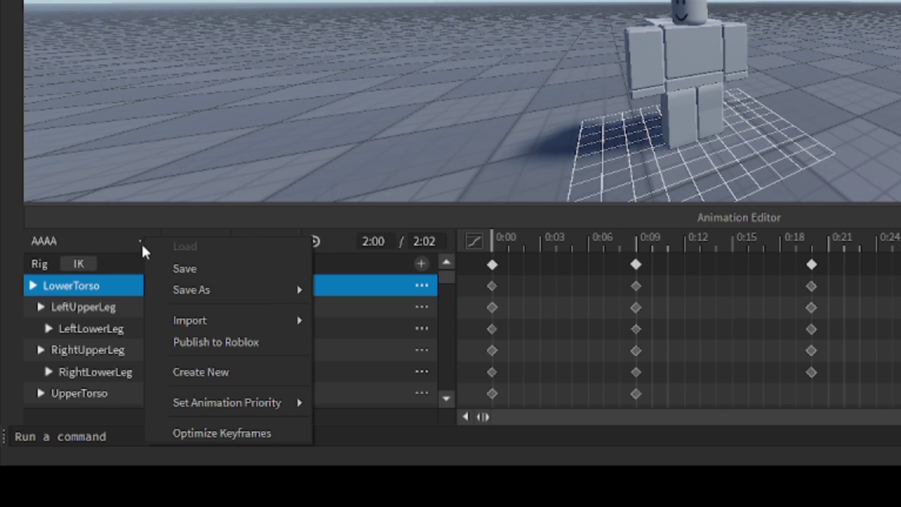
left_click(217, 342)
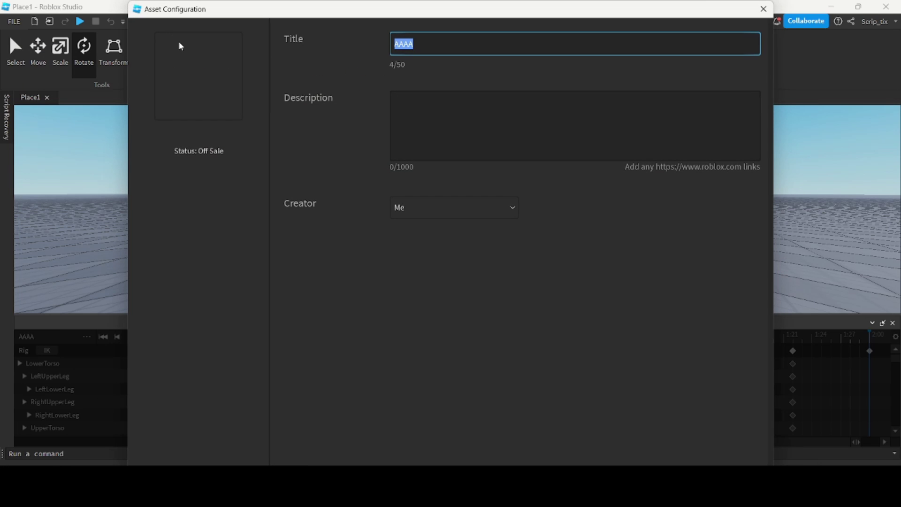
type("Batman Jumping")
left_click(714, 426)
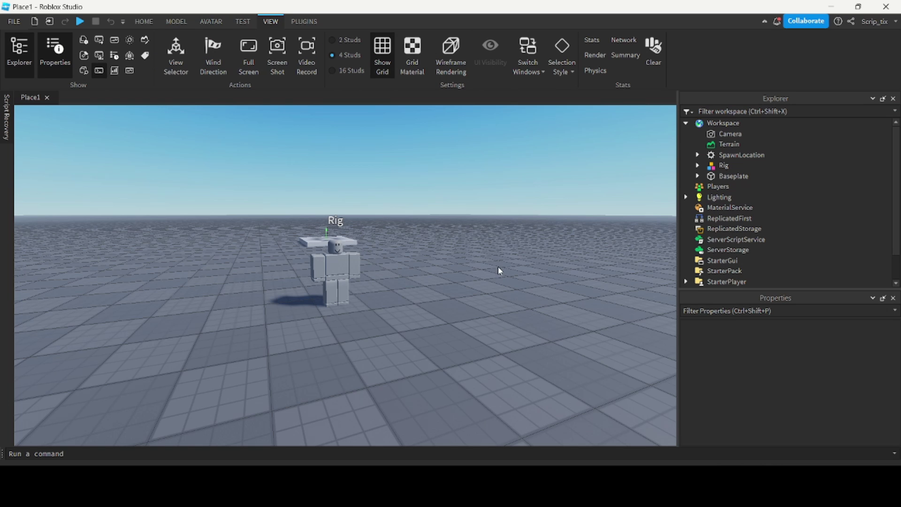
- Select the rig and insert a new Script into the Rig model
right_click_drag(426, 248, 426, 249)
scroll(426, 248, "up", 3)
scroll(426, 249, "down", 3)
scroll(426, 249, "up", 3)
scroll(426, 248, "down", 3)
left_click(356, 268)
left_click(733, 166)
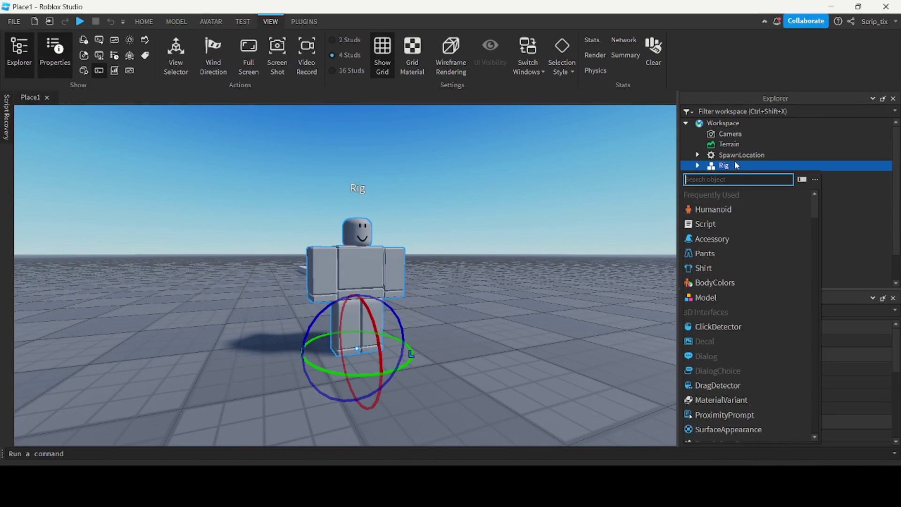
left_click(714, 224)
- Replace the script's default code with a local variable humanoid that references the Humanoid through script.Parent
key("ctrl+a")
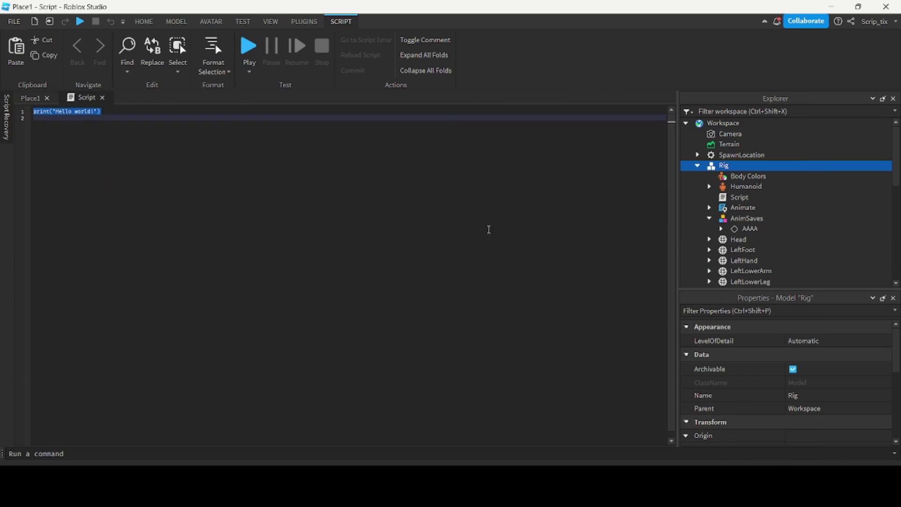
scroll(197, 237, "up", 3, "ctrl")
type("local ")
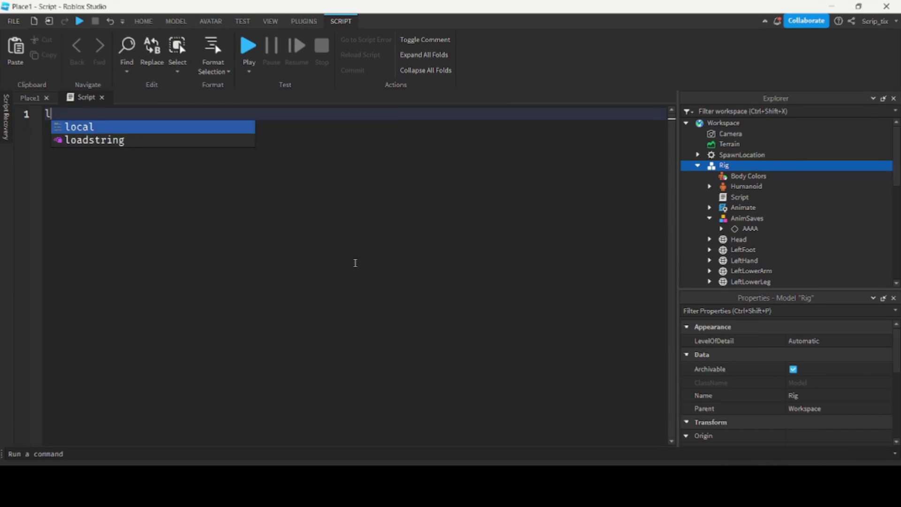
type("humanoid =")
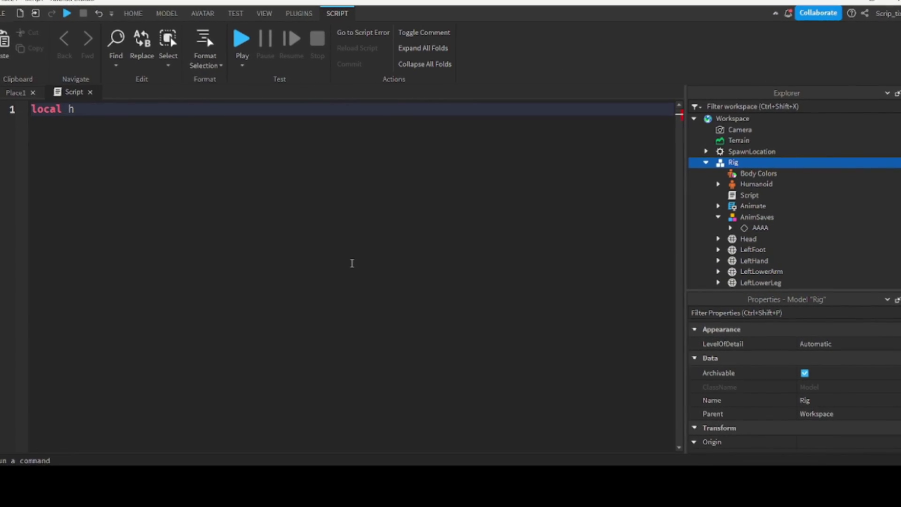
type(" script.Parent.H")
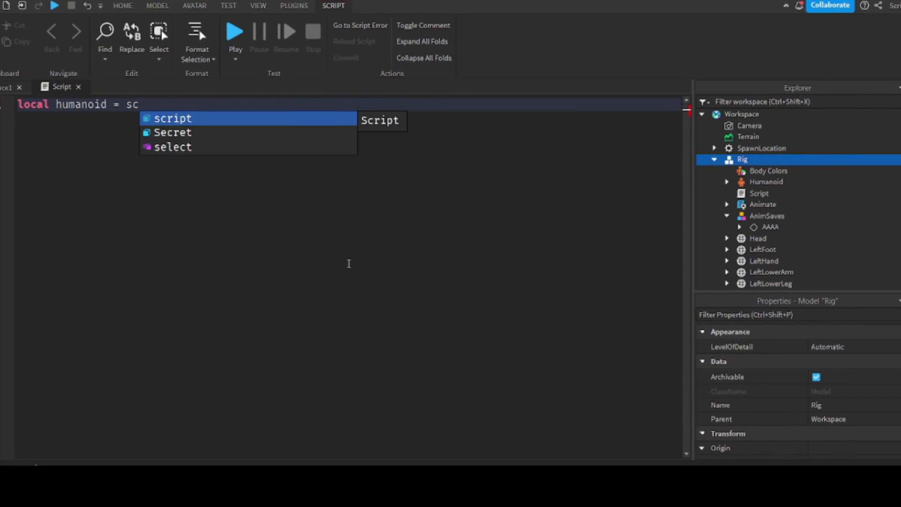
type("uma")
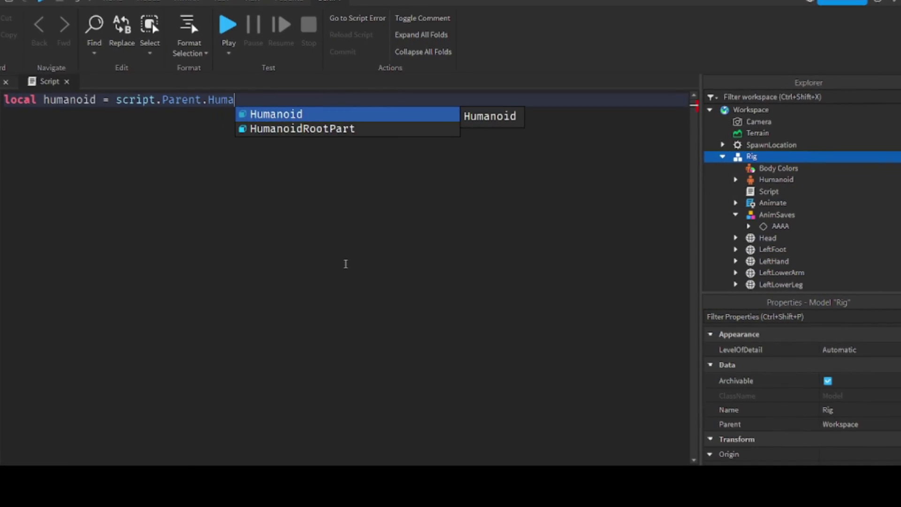
- Rewrite the humanoid reference as script.Parent:WaitForChild("Humanoid") and check the Rig and its Humanoid in the hierarchy
key("BackSpace")
key("BackSpace")
key("BackSpace")
key("BackSpace")
key("BackSpace")
type(":W")
left_click(755, 194)
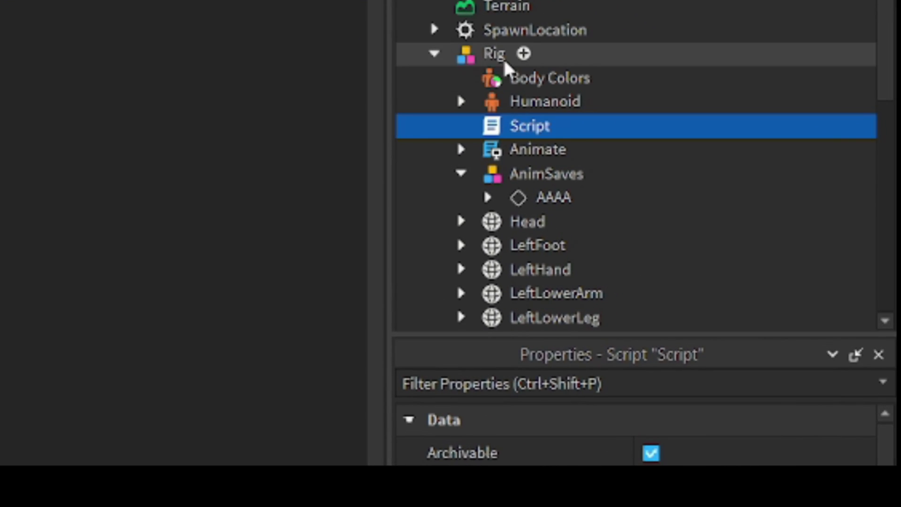
left_click(486, 56)
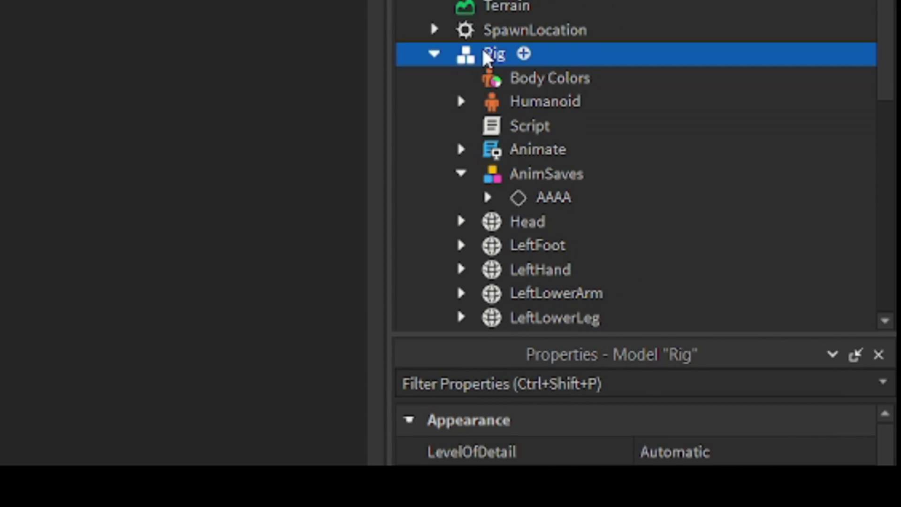
left_click(527, 102)
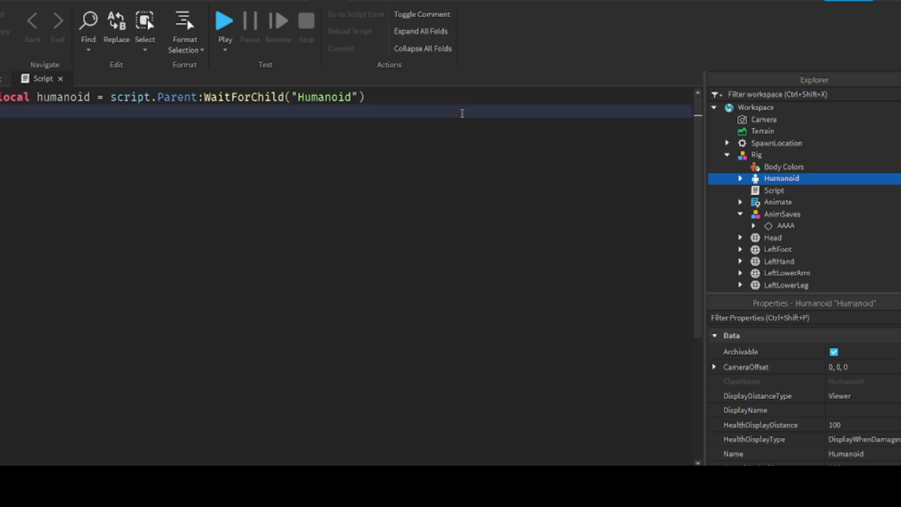
- On line 2, declare local newAnimation = Instance.new("Animation")
type("lo")
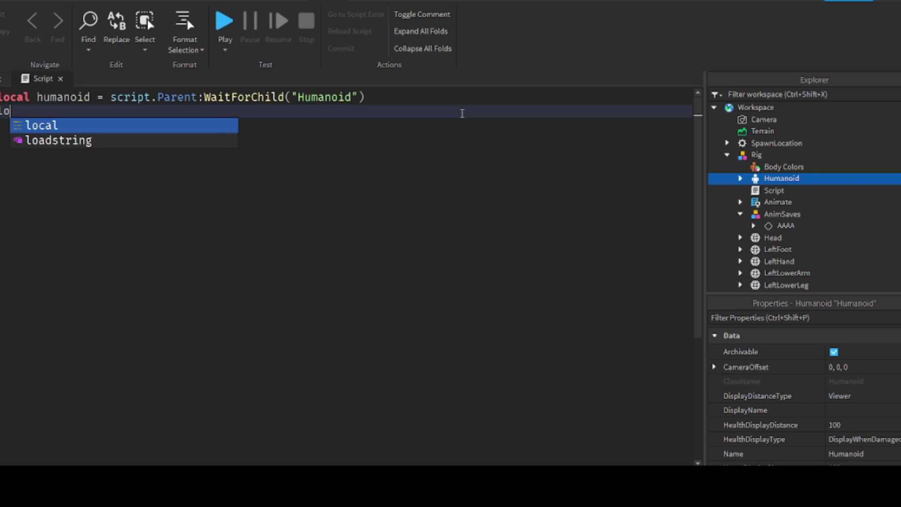
type("cal newAnimation = Instance")
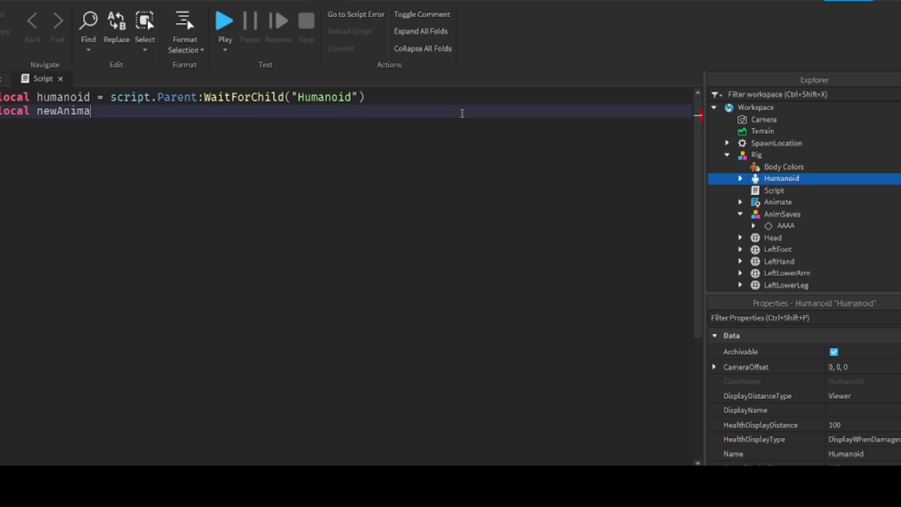
type(".new(\"An")
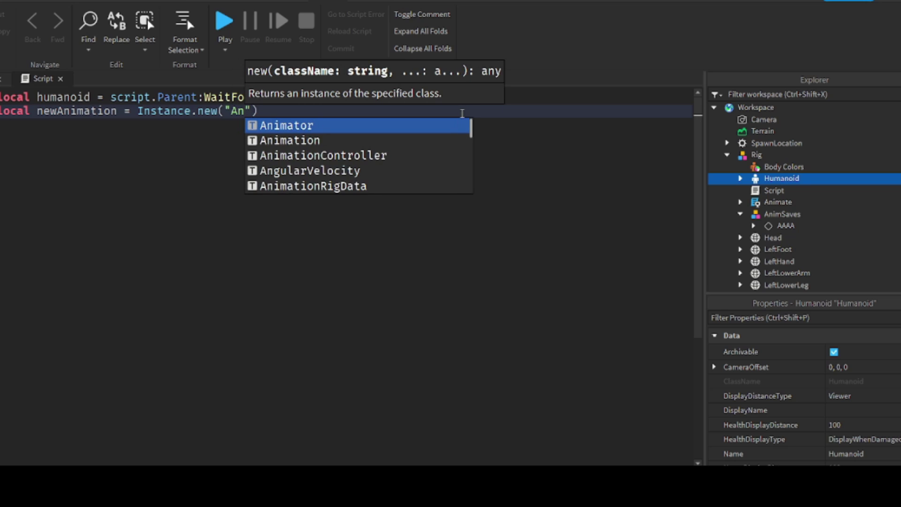
key("Down")
key("Return")
left_click(461, 113)
key("Return")
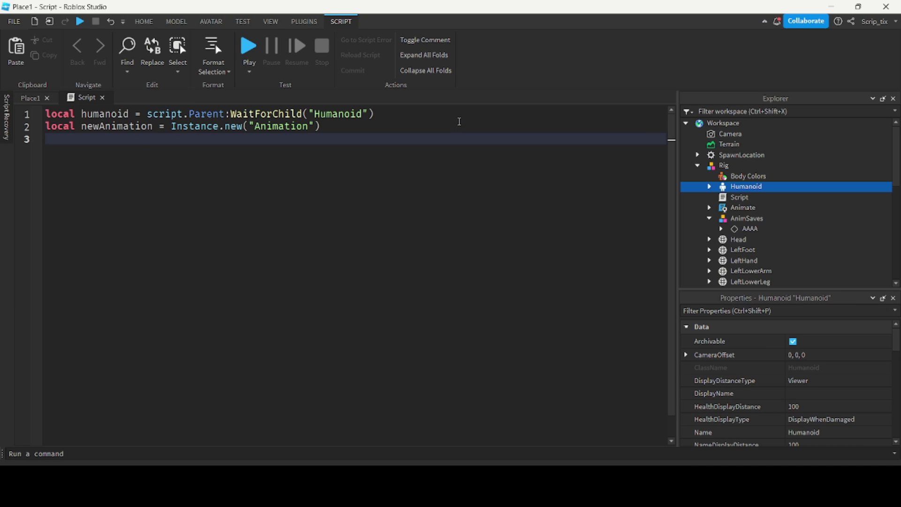
type("newAnimation")
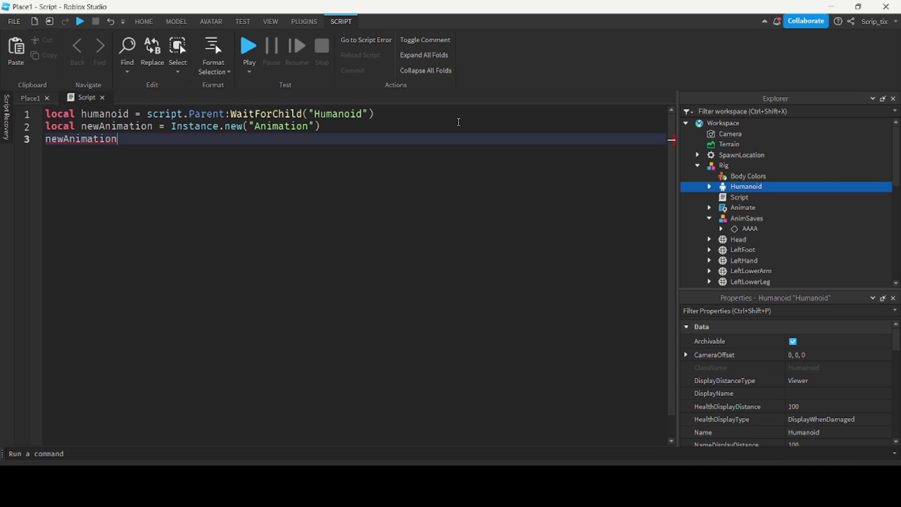
type(".AnimationId")
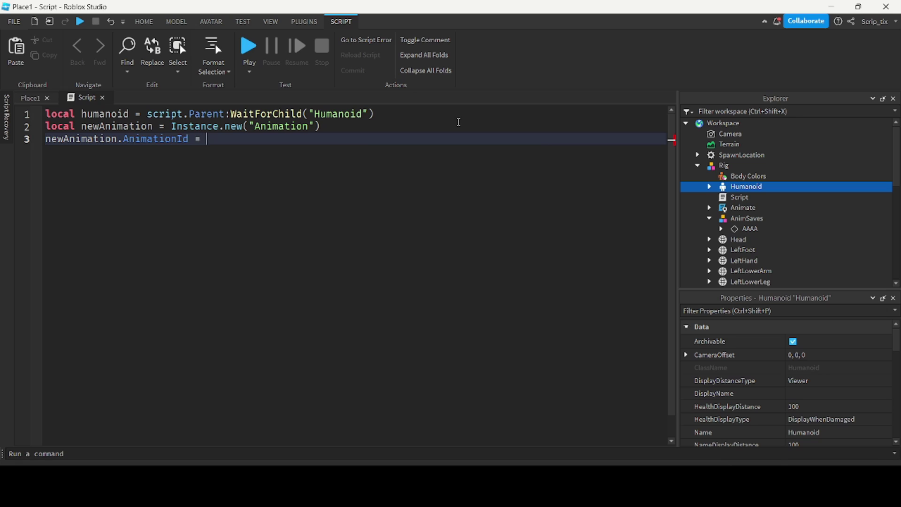
type(" =")
key("ctrl+v")
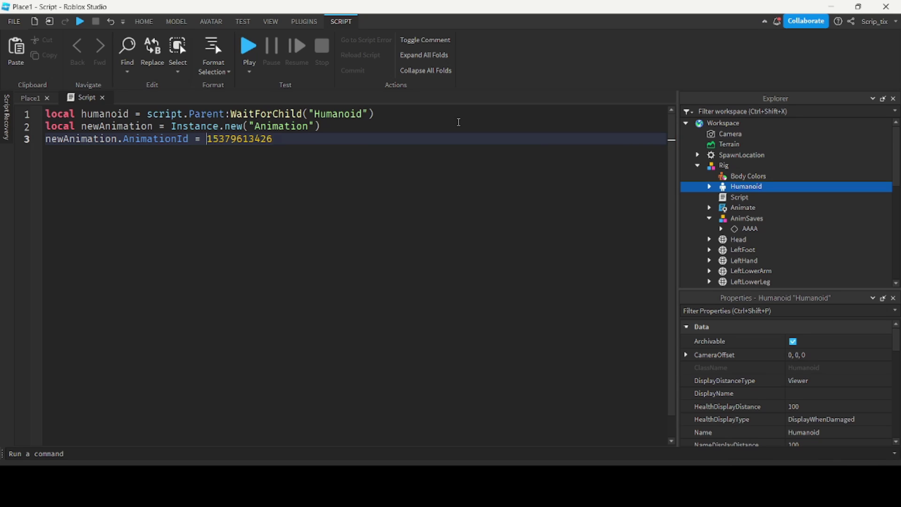
type("rbxassid")
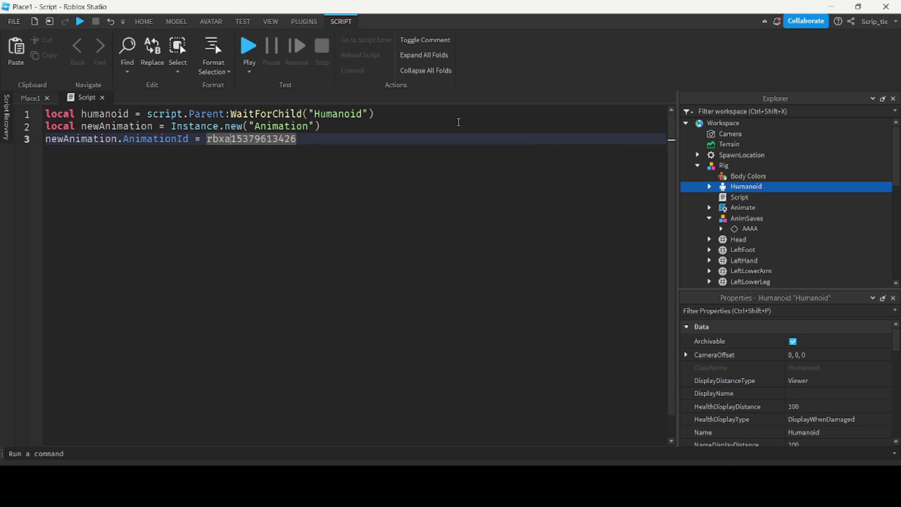
key("BackSpace")
key("BackSpace")
type("etid://")
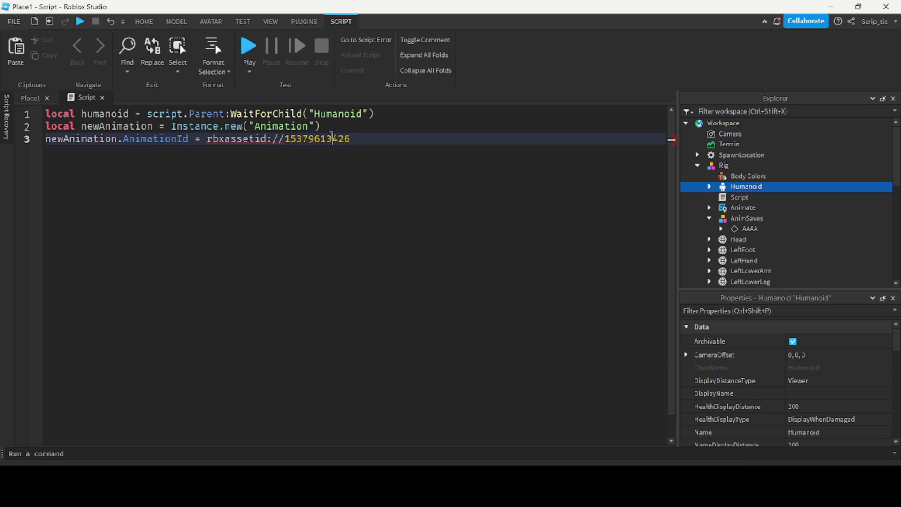
- Enclose the rbxassetid value on line 3 in double quotes
left_click_drag(386, 135, 207, 142)
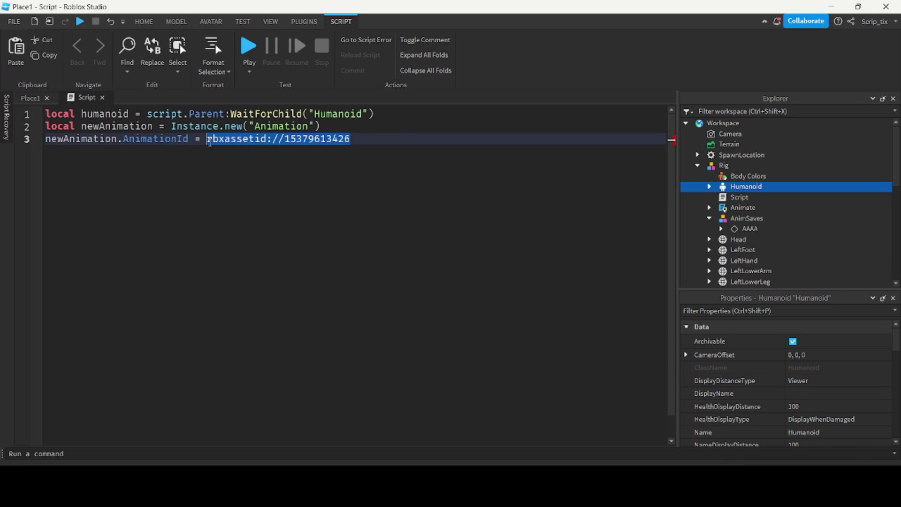
type("\"")
key("End")
- On line 4, declare local Animator = humanoid:FindFirstChildOfClass("Animator")
key("Return")
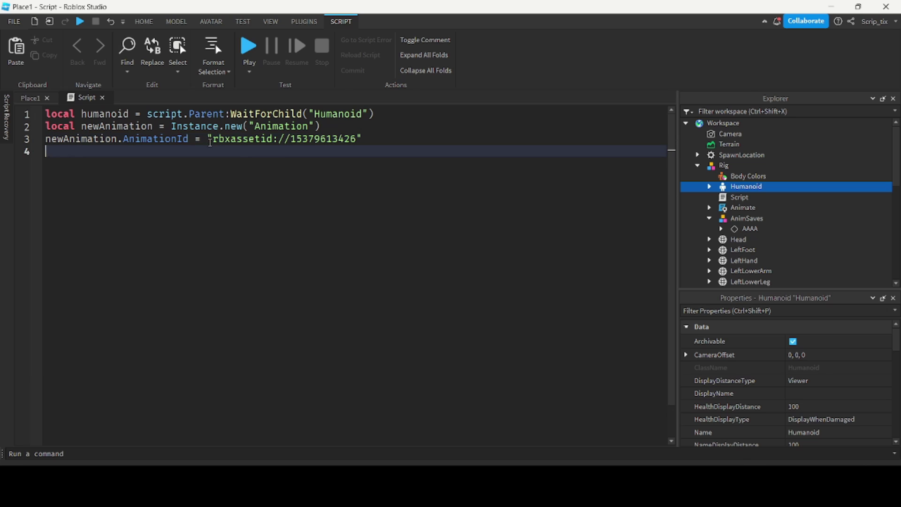
type("local ")
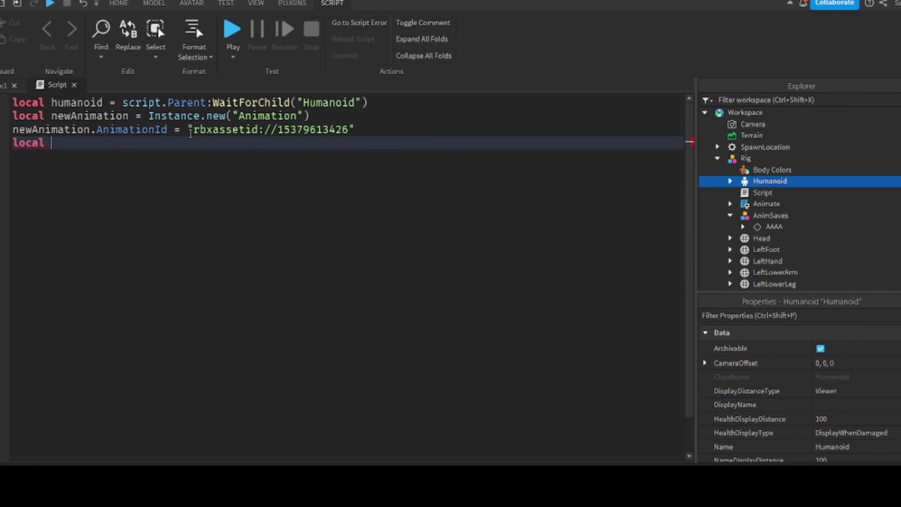
type("A")
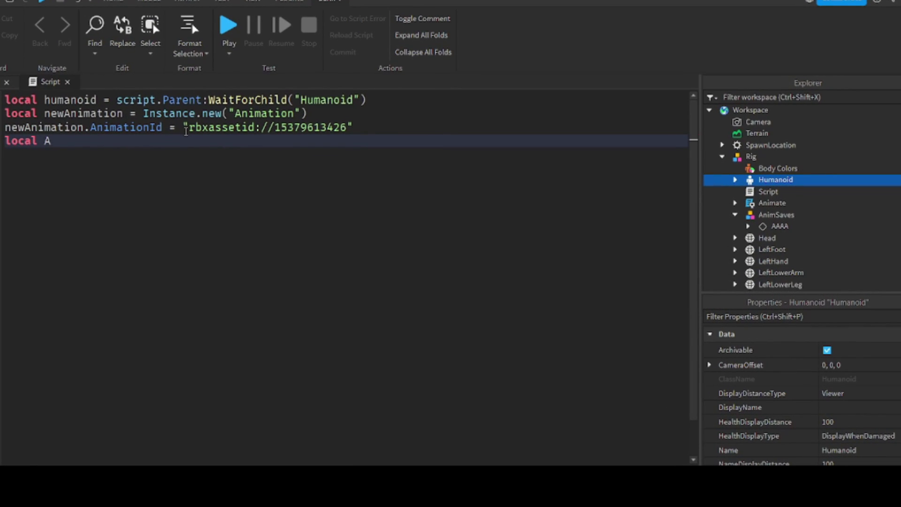
type("nimator = humanoid")
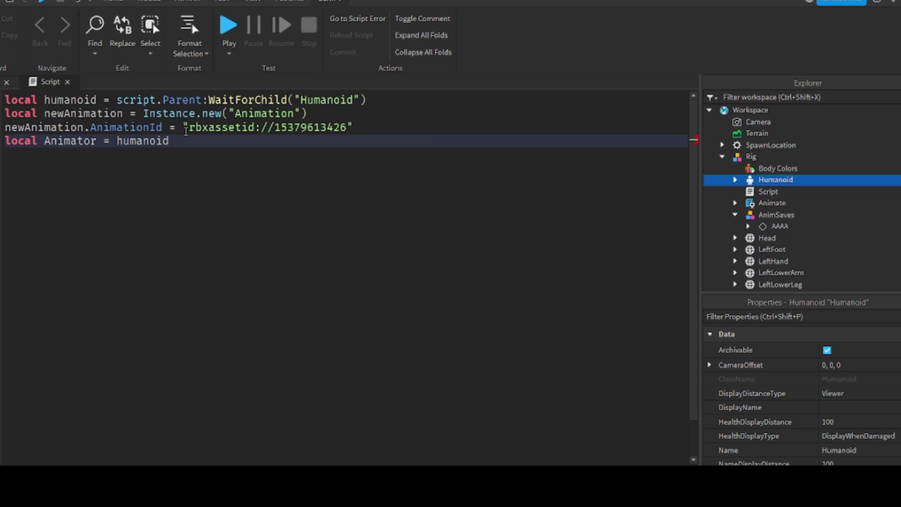
type(":Fin")
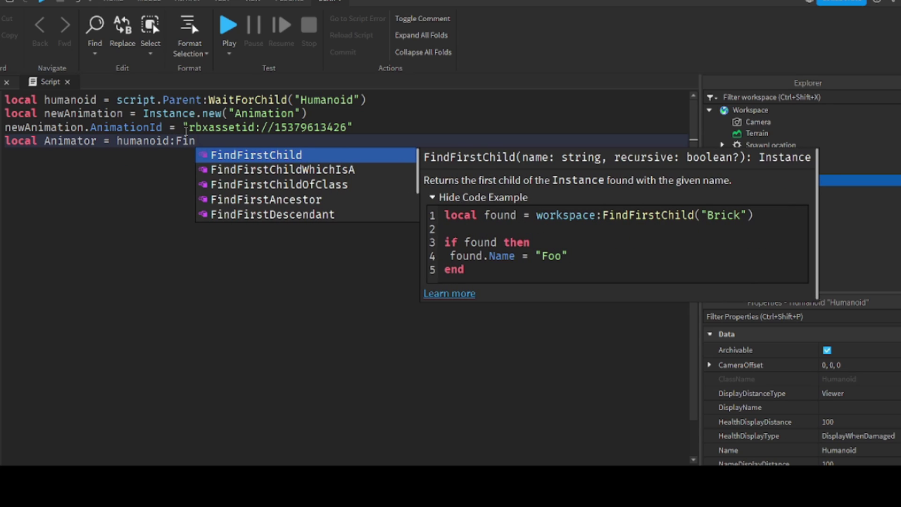
key("Down")
key("Down")
key("Tab")
type("(\"Animator")
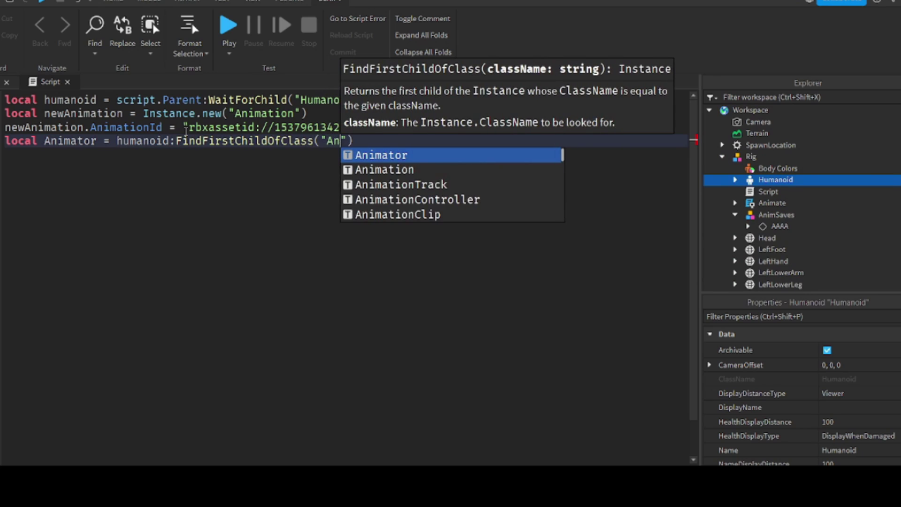
key("Tab")
key("End")
key("Return")
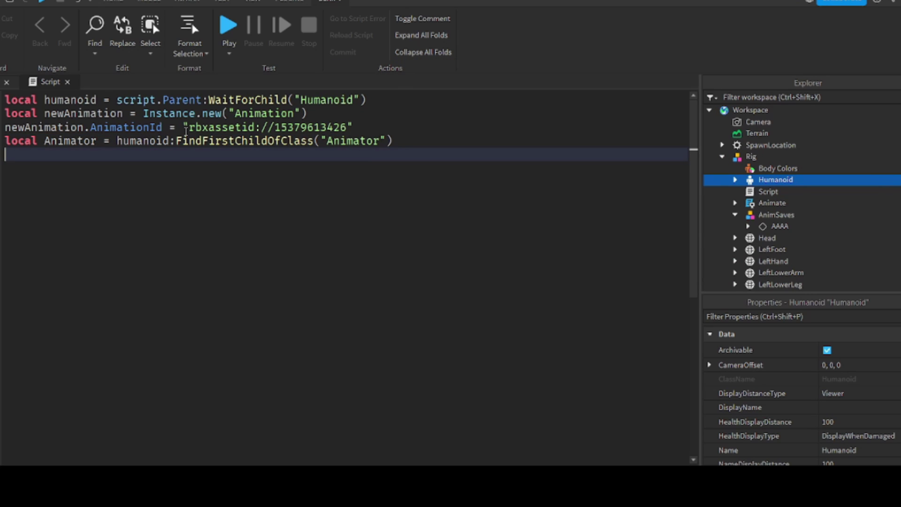
- On line 5, declare local AnimationTrack = Animator:LoadAnimation(newAnimation)
type("lo")
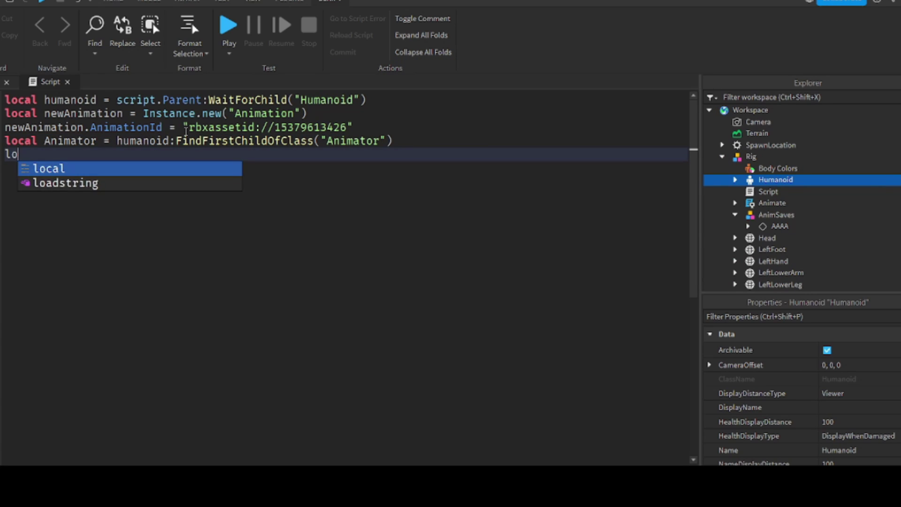
type("cal AnimationTrack ")
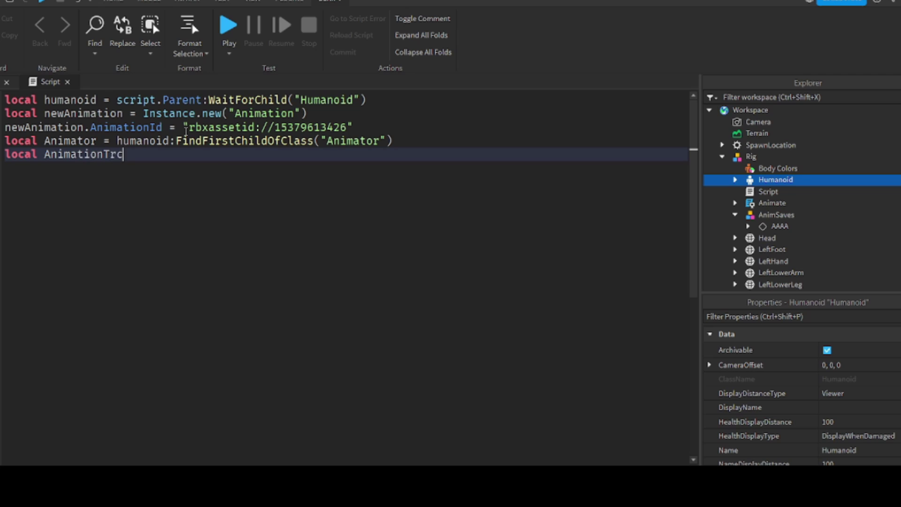
type("= Animator")
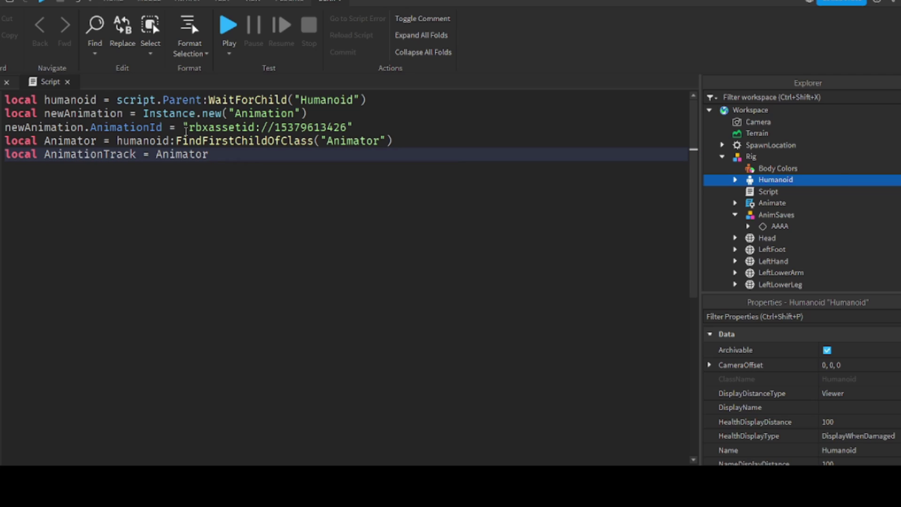
type(":Lo")
key("Tab")
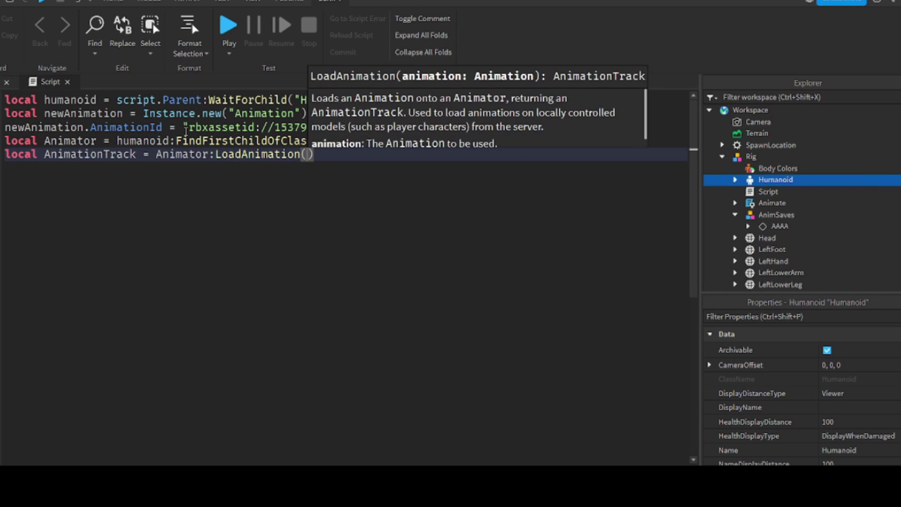
type("new")
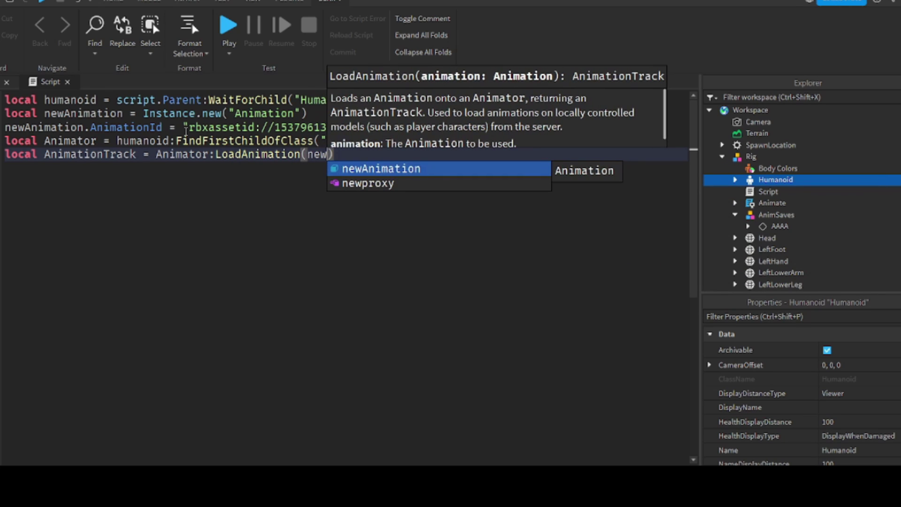
key("Tab")
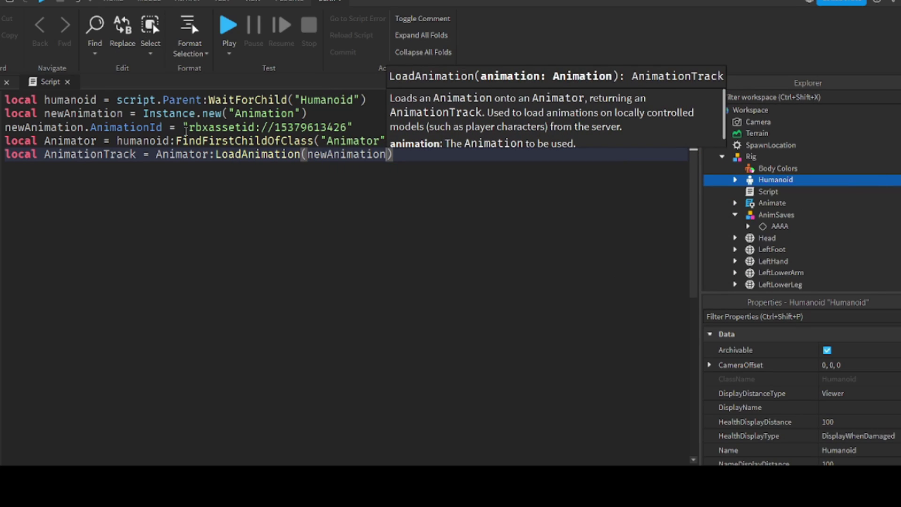
key("Right")
key("Return")
- After a blank line, add task.wait(5) and, on the following line, AnimationTrack:Play()
key("Return")
type("task.wait(5)")
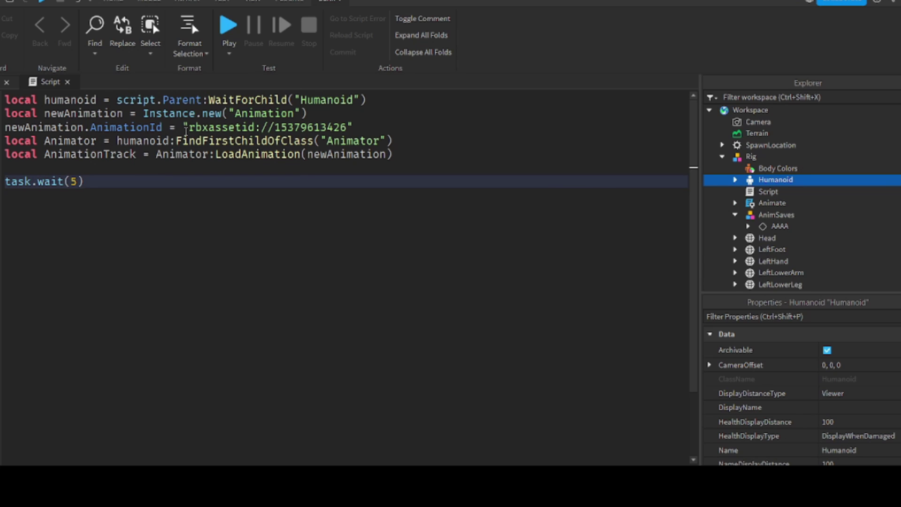
key("Return")
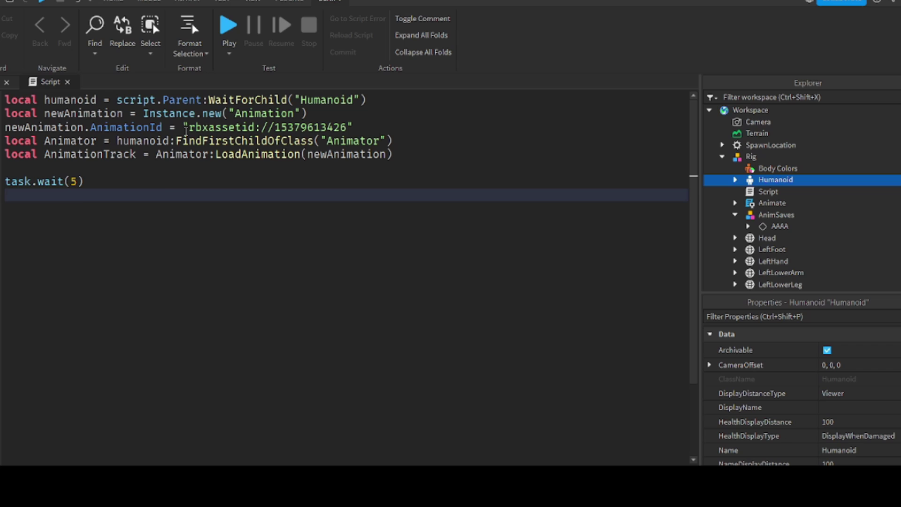
type("Ani")
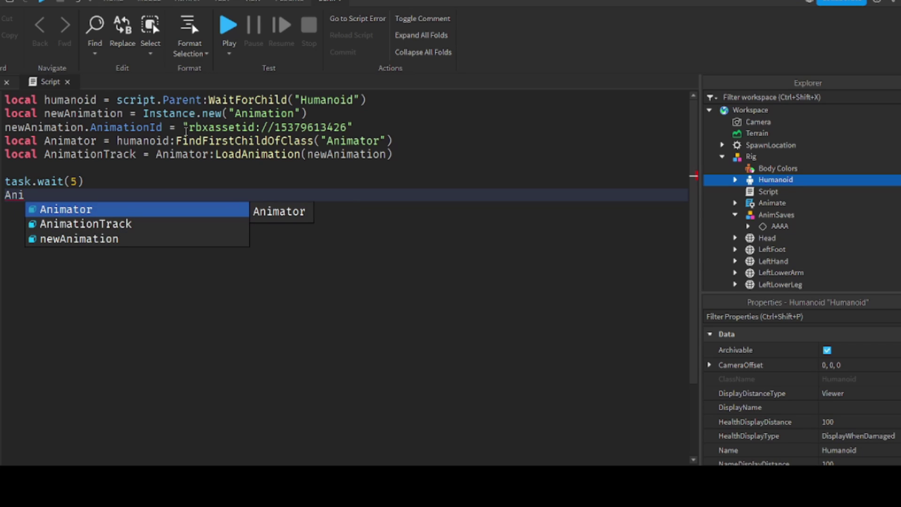
key("Down")
key("Tab")
type(":Play")
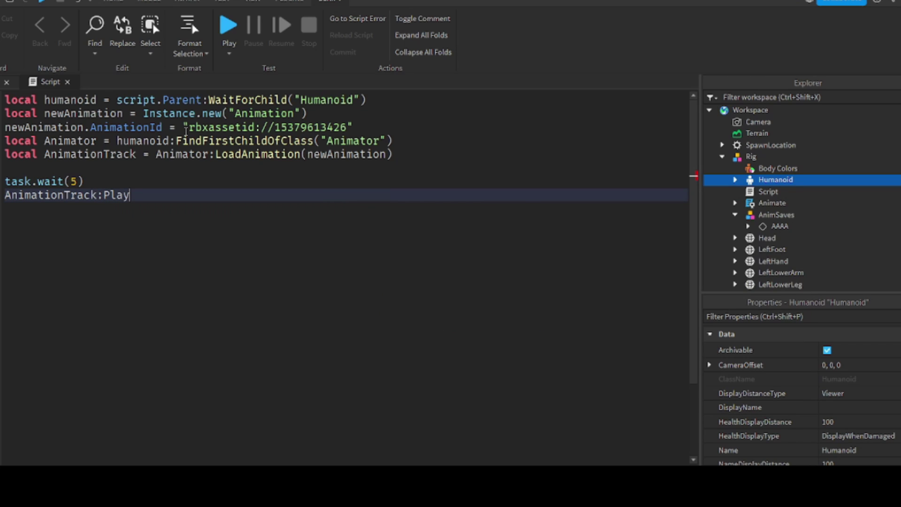
type("()")
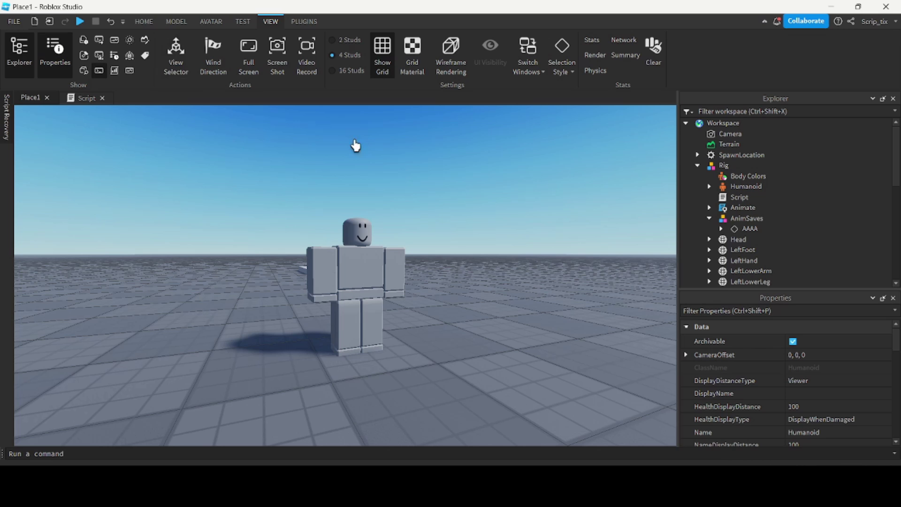
- Test the script by running the place in Run mode, watch the rig in the viewport, and stop the simulation
left_click(143, 21)
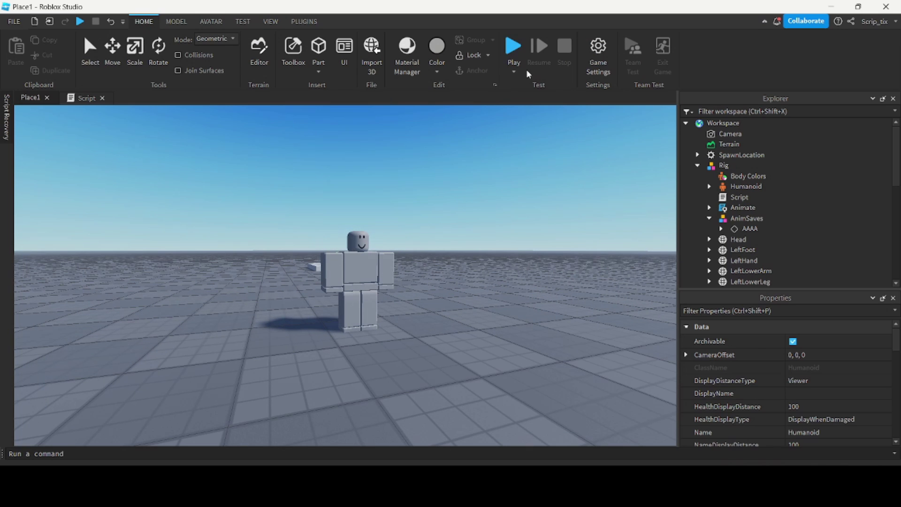
left_click(514, 72)
right_click_drag(567, 157, 561, 169)
key("e")
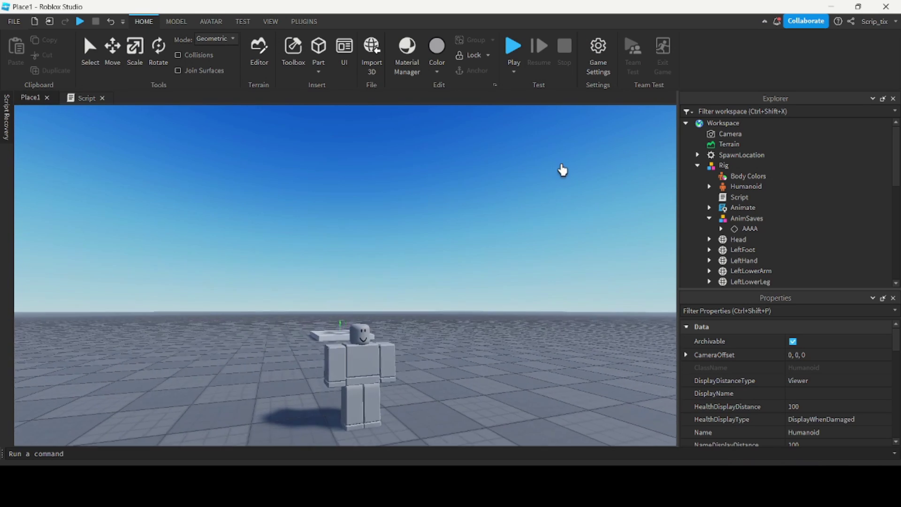
key("s")
left_click(514, 71)
left_click(527, 108)
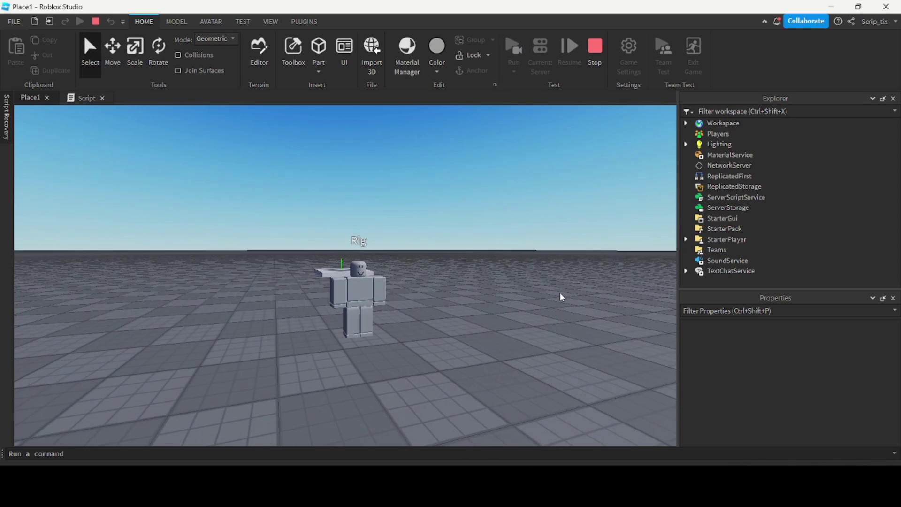
mouse_move(560, 293)
right_mouse_down()
mouse_move(558, 306)
mouse_move(560, 289)
right_mouse_up()
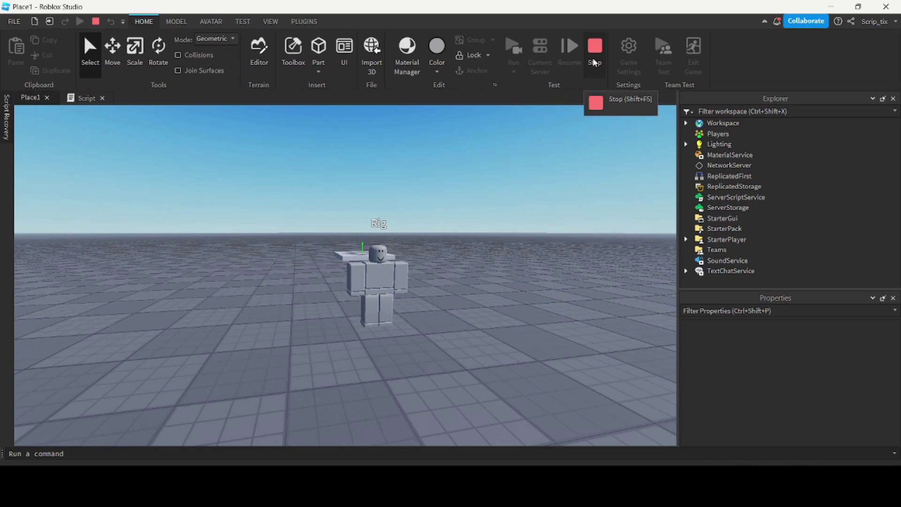
left_click(594, 63)
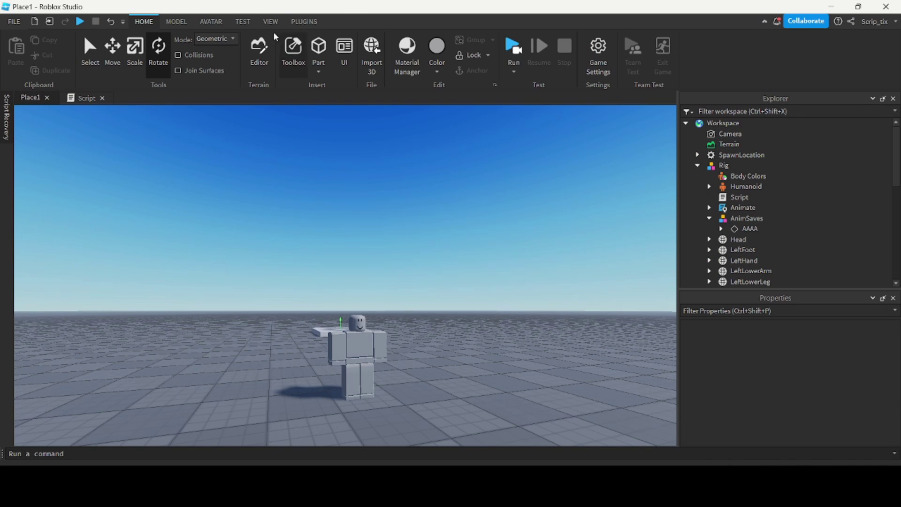
- Open the rig's AAAA animation in the Animation Editor and examine its animation priority options
left_click(306, 21)
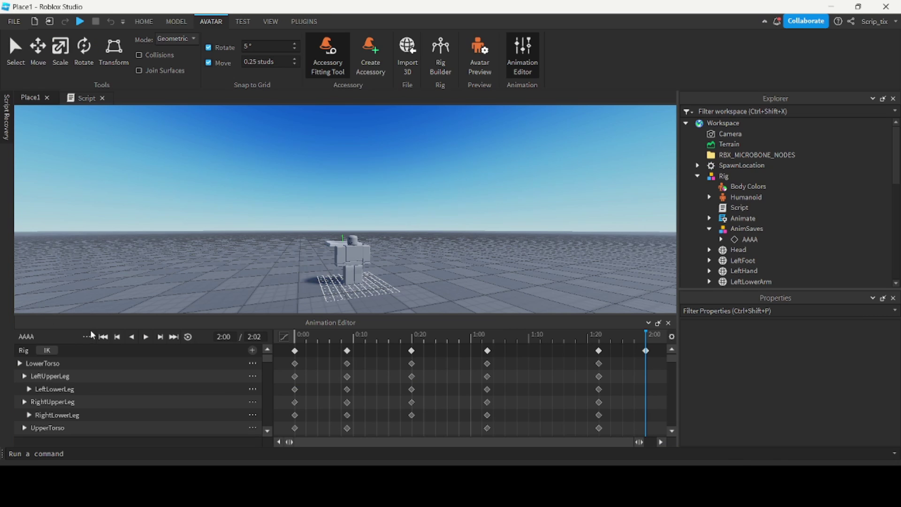
left_click(87, 336)
mouse_move(160, 440)
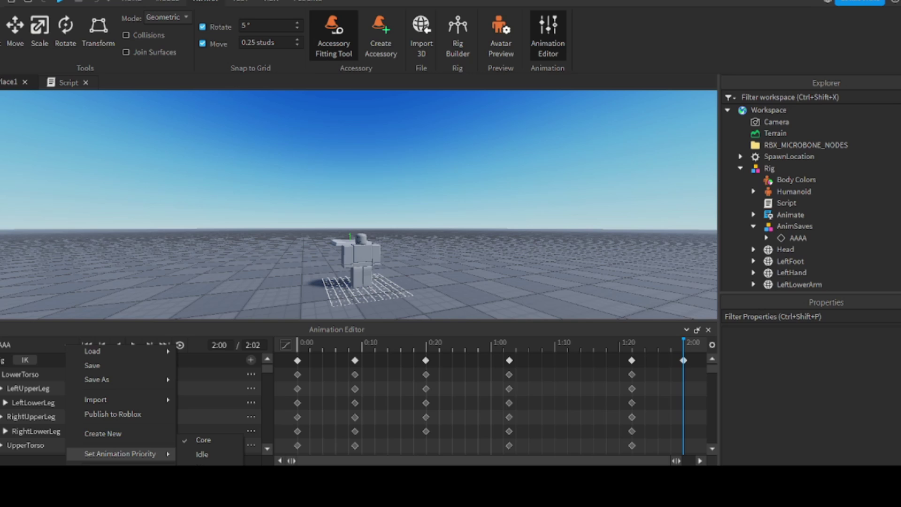
left_click(60, 350)
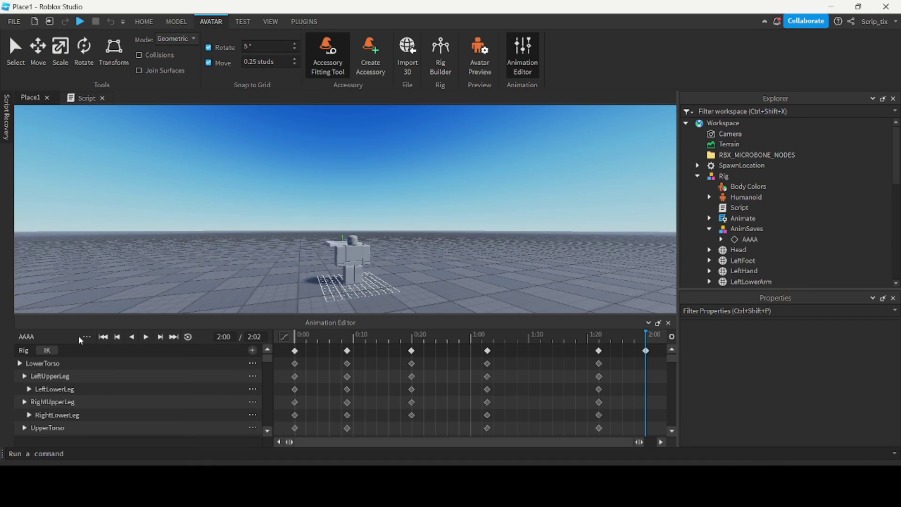
left_click(86, 337)
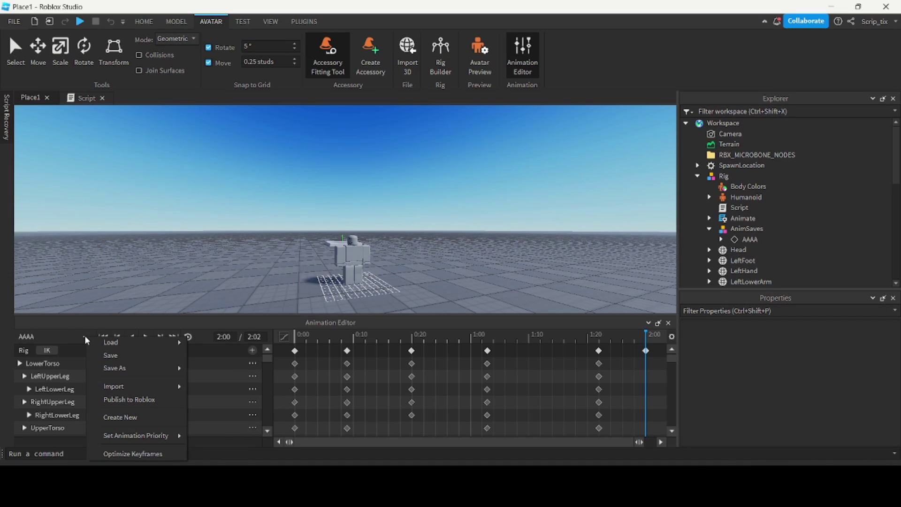
mouse_move(138, 437)
left_click(231, 380)
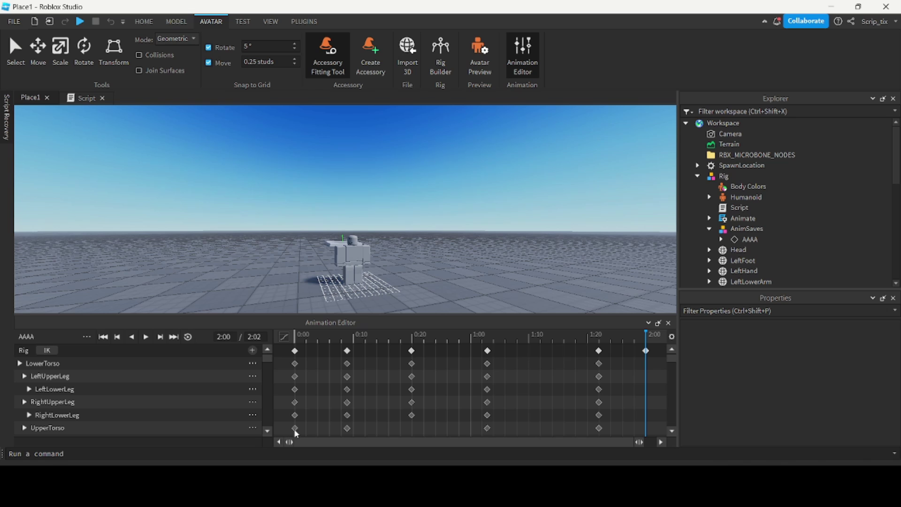
- Preview the AAAA animation with looping on, pause it, and play it again with looping off
left_click(188, 337)
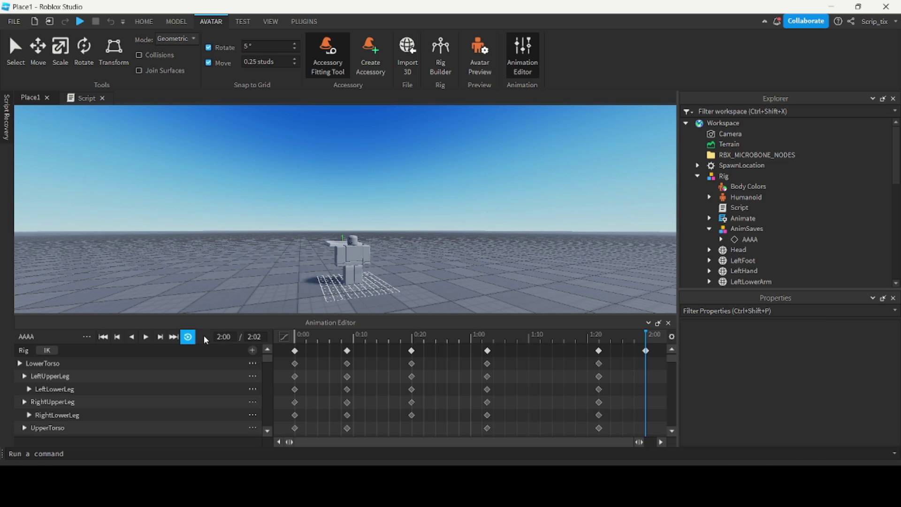
left_click(146, 342)
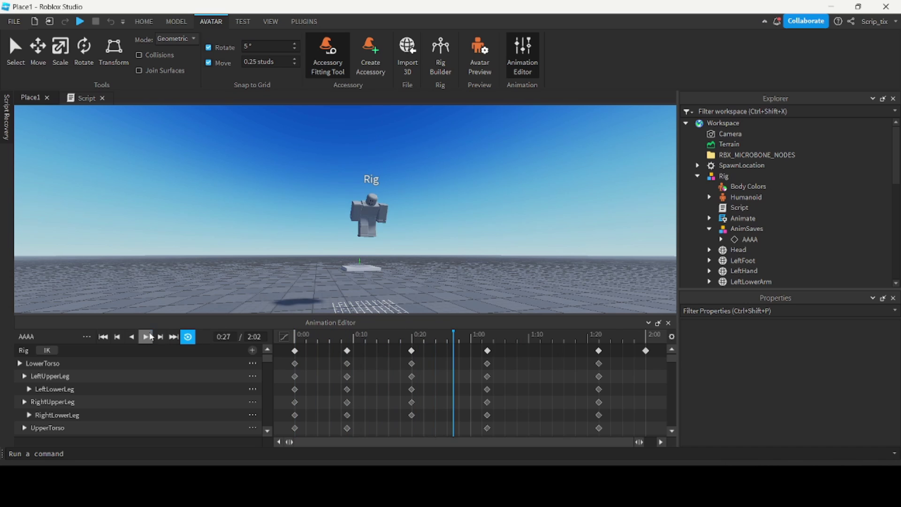
key("space")
left_click(188, 337)
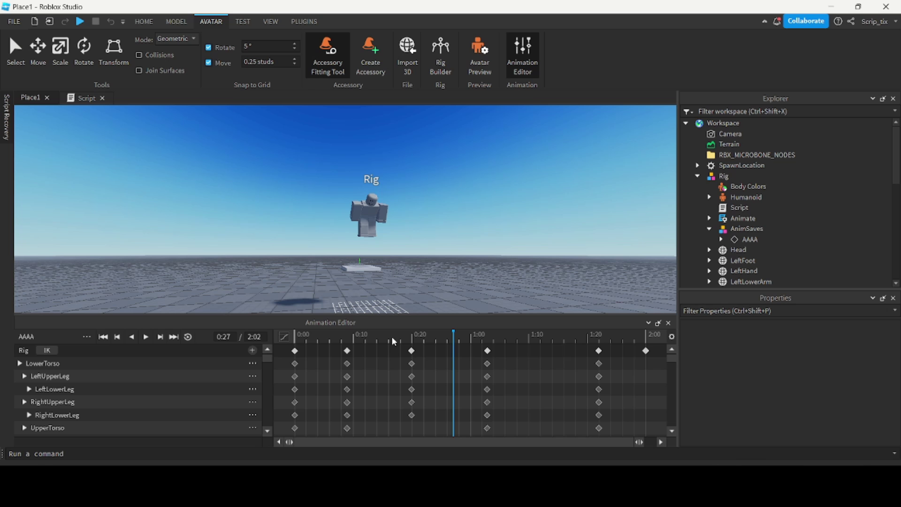
left_click(144, 337)
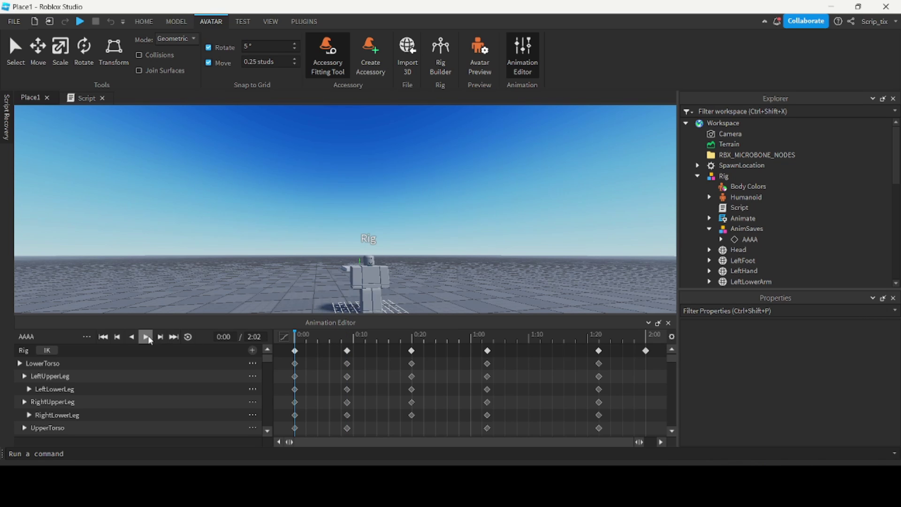